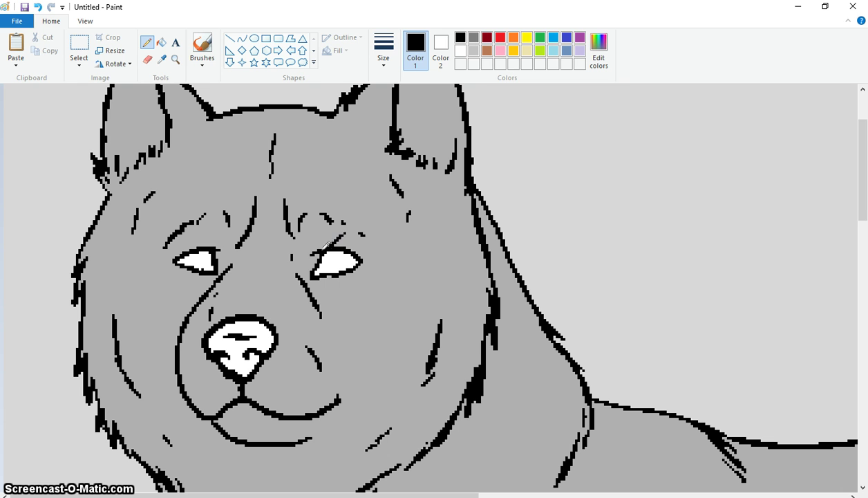
- Draw pointed black outlines above both eyes, and erase part of the left eye's old upper outline with a smaller eraser
{"action": "left_click_drag", "start_coordinate": [349, 231], "coordinate": [356, 252]}
{"action": "left_click_drag", "start_coordinate": [215, 244], "coordinate": [200, 229]}
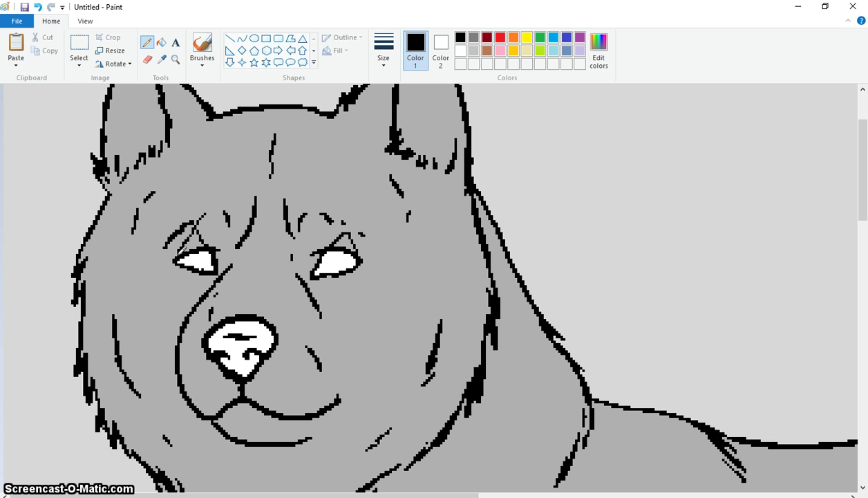
{"action": "left_click", "coordinate": [147, 60]}
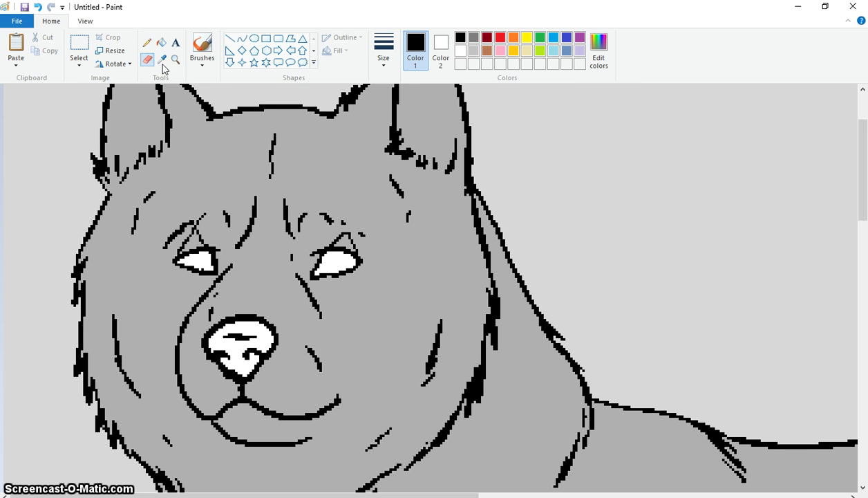
{"action": "left_click", "coordinate": [384, 49]}
{"action": "left_click", "coordinate": [387, 141]}
{"action": "left_click", "coordinate": [384, 48]}
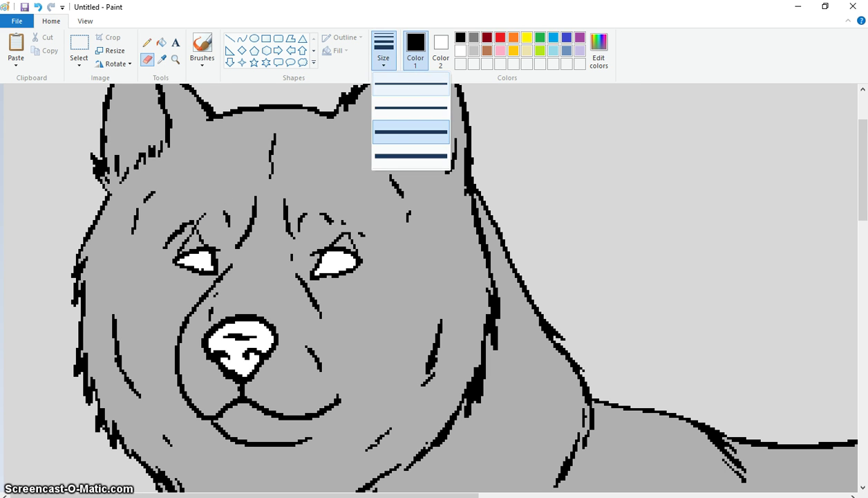
{"action": "left_click", "coordinate": [398, 96]}
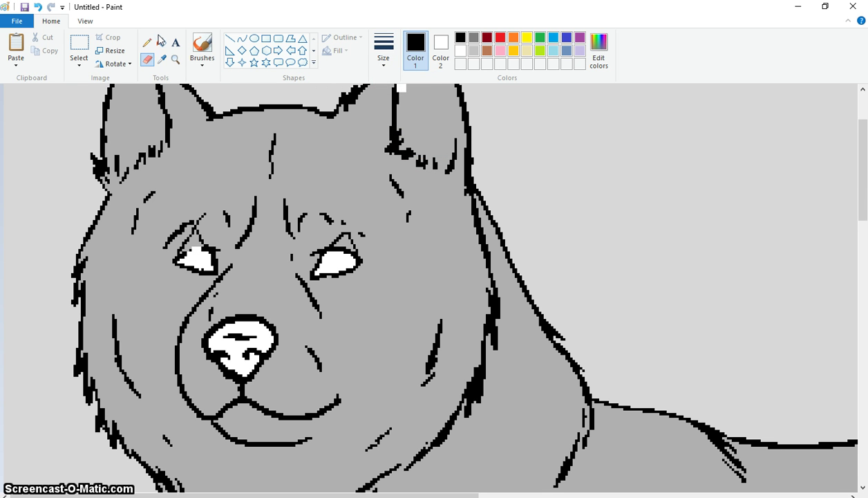
- Fill the left eye's new pointed area with white and pencil over the leftover outline specks inside it in white
{"action": "left_click", "coordinate": [161, 42]}
{"action": "left_click", "coordinate": [460, 51]}
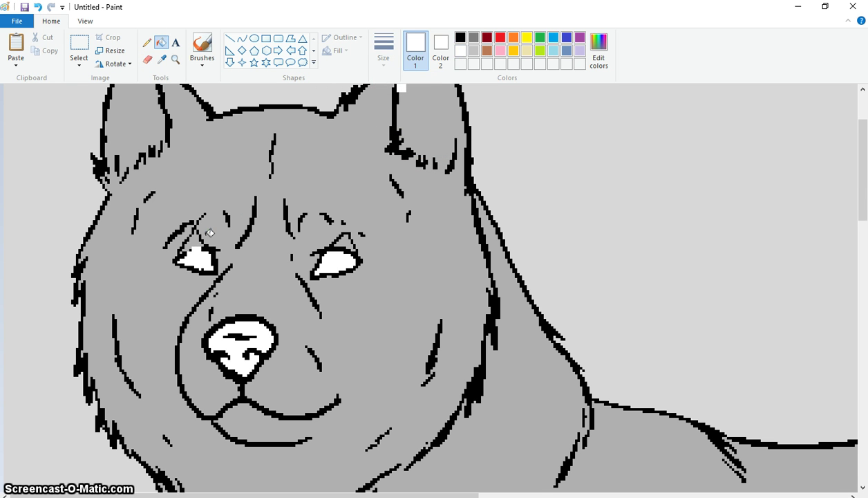
{"action": "left_click", "coordinate": [194, 241]}
{"action": "left_click", "coordinate": [147, 42]}
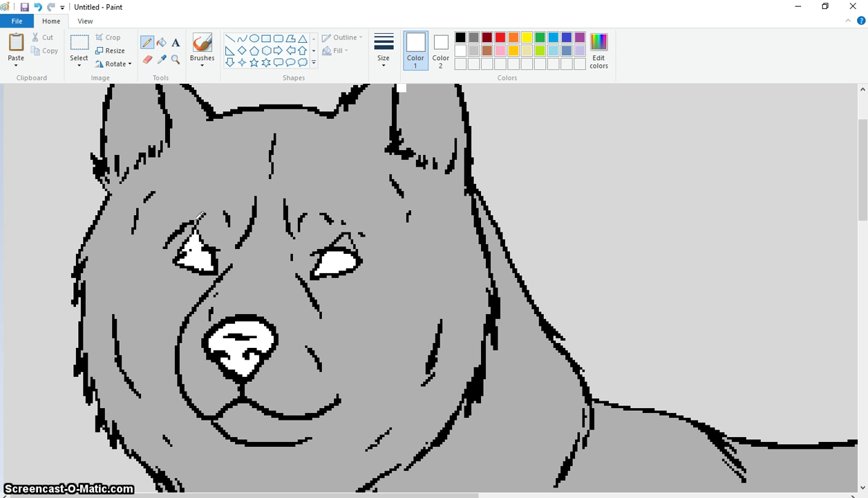
{"action": "mouse_move", "coordinate": [186, 251]}
{"action": "left_mouse_down"}
{"action": "mouse_move", "coordinate": [181, 241]}
{"action": "mouse_move", "coordinate": [201, 241]}
{"action": "left_mouse_up"}
- Fill the right eye's new pointed area with white and erase the old upper outline running through it
{"action": "left_click", "coordinate": [161, 42]}
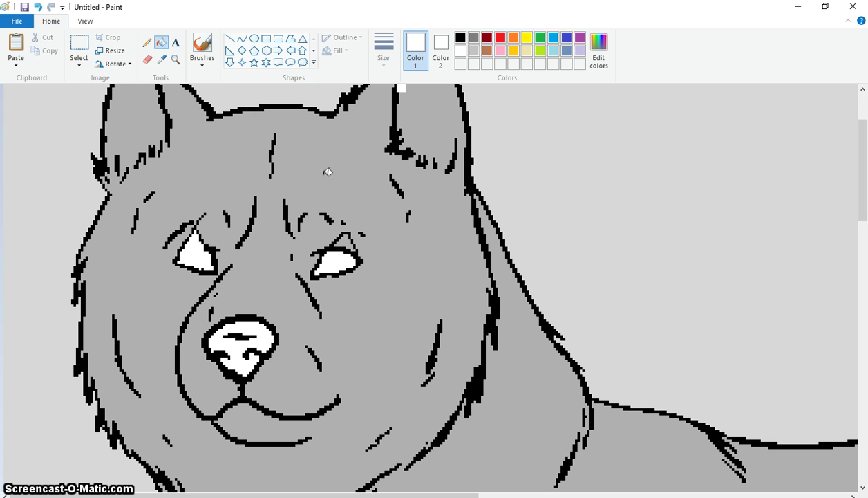
{"action": "left_click", "coordinate": [339, 239]}
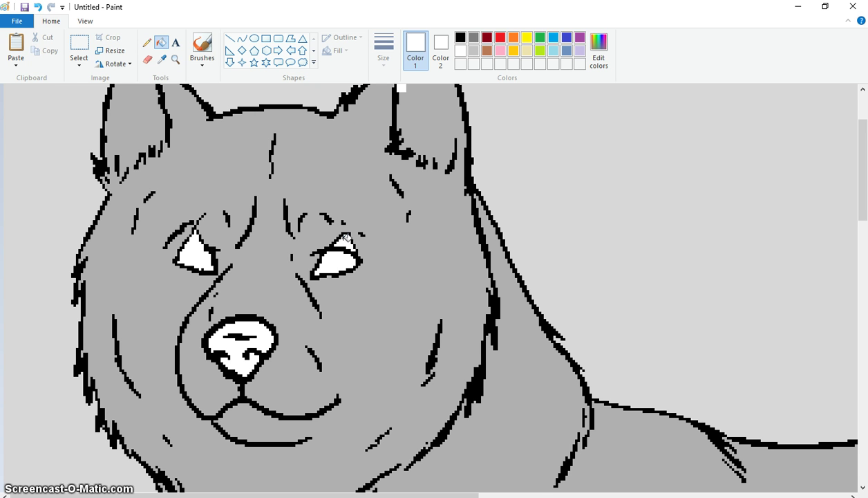
{"action": "left_click", "coordinate": [146, 59]}
{"action": "mouse_move", "coordinate": [340, 258]}
{"action": "left_mouse_down"}
{"action": "mouse_move", "coordinate": [336, 243]}
{"action": "mouse_move", "coordinate": [338, 255]}
{"action": "left_mouse_up"}
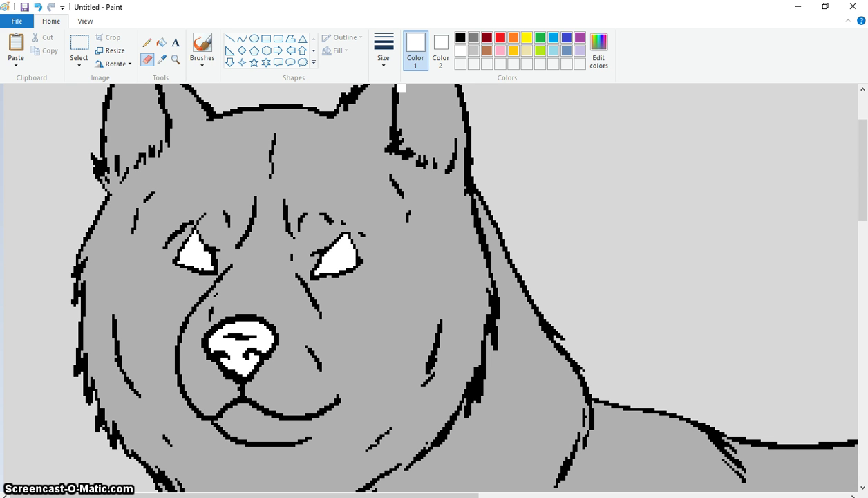
- Fill both eyes and the nose of the wolf with red
{"action": "left_click", "coordinate": [161, 43]}
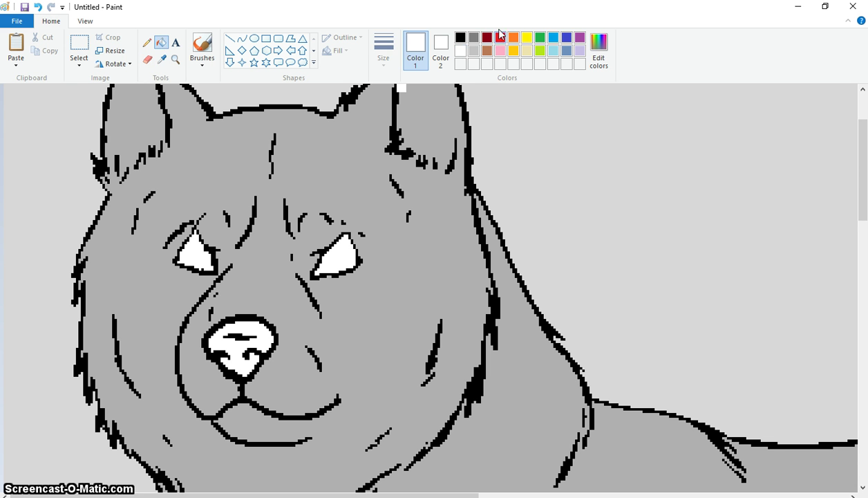
{"action": "left_click", "coordinate": [500, 36]}
{"action": "left_click", "coordinate": [335, 250]}
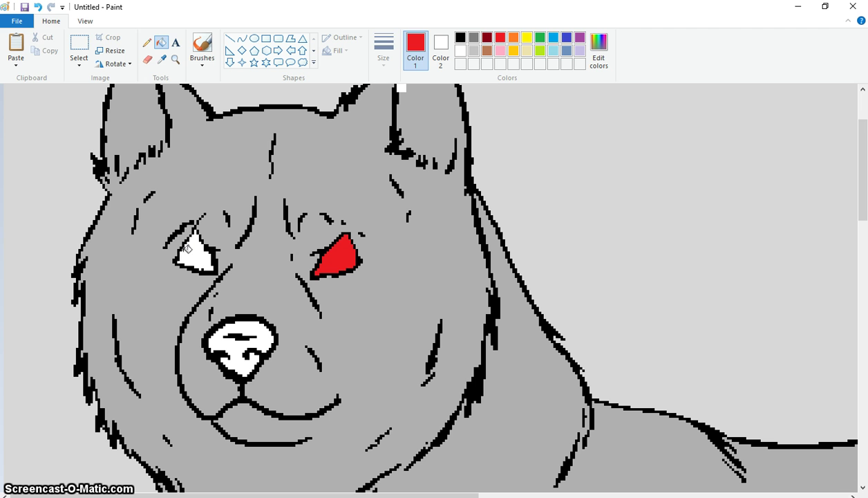
{"action": "left_click", "coordinate": [198, 255]}
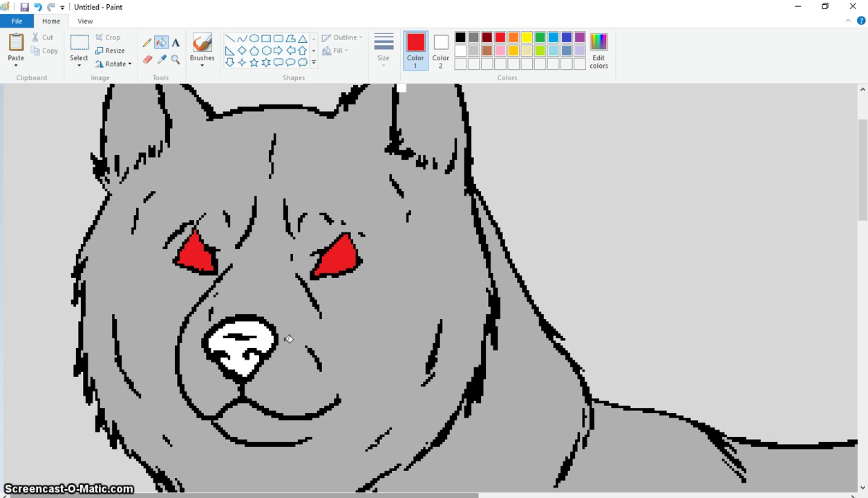
{"action": "left_click", "coordinate": [259, 333]}
- Close the gap between the lower lip and the right mouth corner with a black pencil line, and fill the mouth with red
{"action": "scroll", "coordinate": [259, 333], "scroll_direction": "down", "scroll_amount": 3}
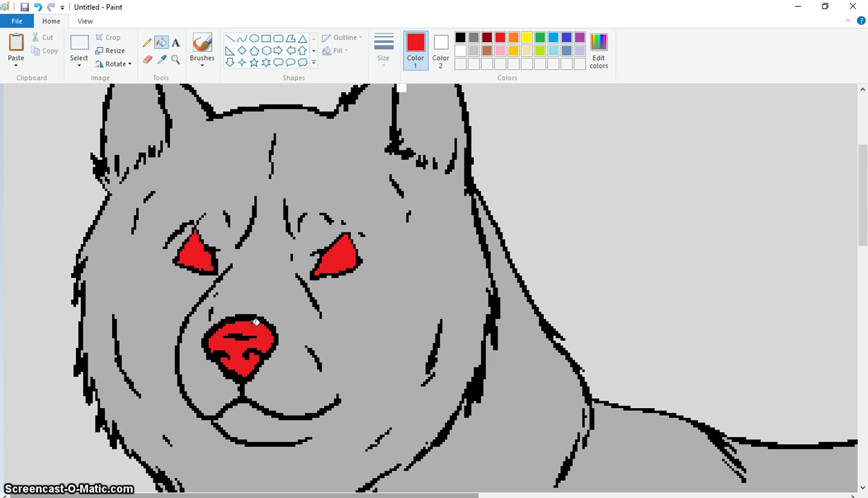
{"action": "left_click", "coordinate": [146, 42]}
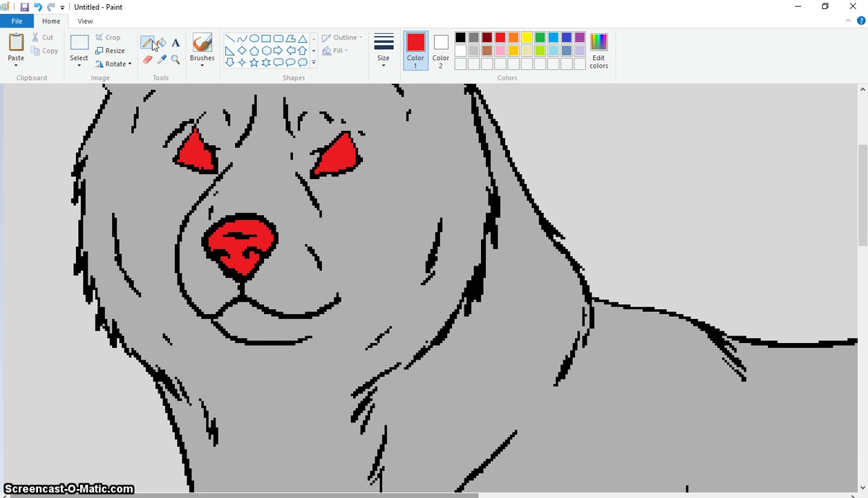
{"action": "left_click", "coordinate": [459, 38]}
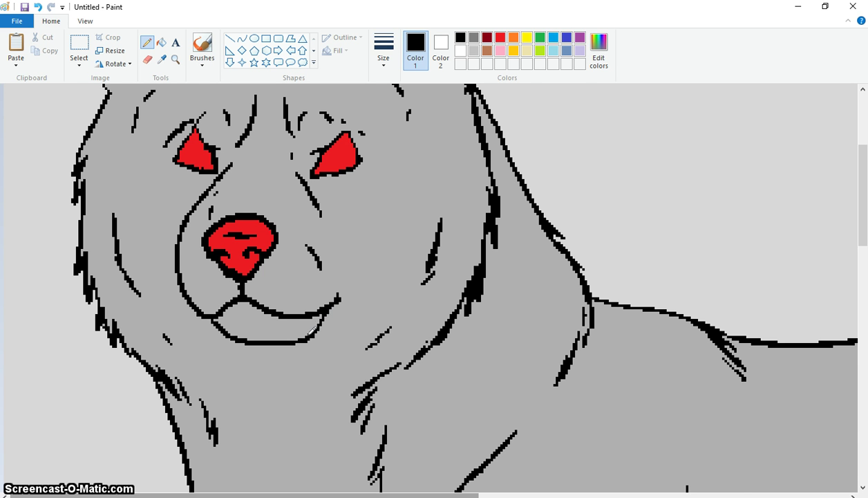
{"action": "left_click", "coordinate": [161, 43]}
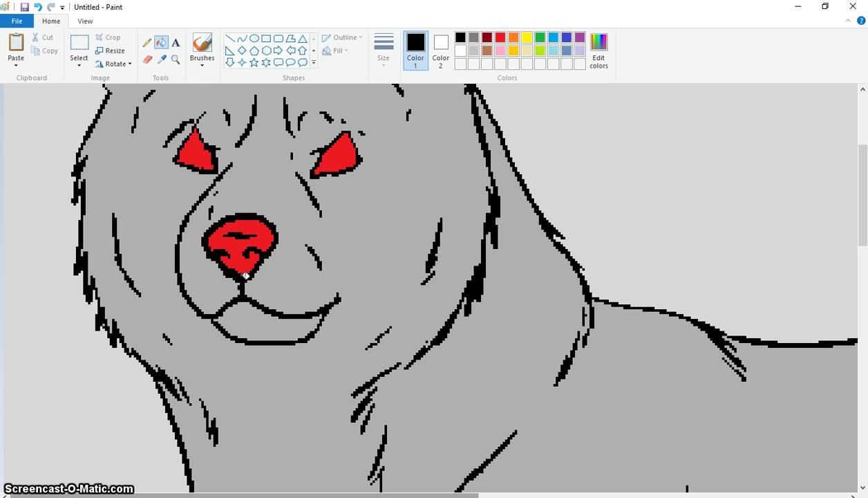
{"action": "left_click", "coordinate": [500, 38]}
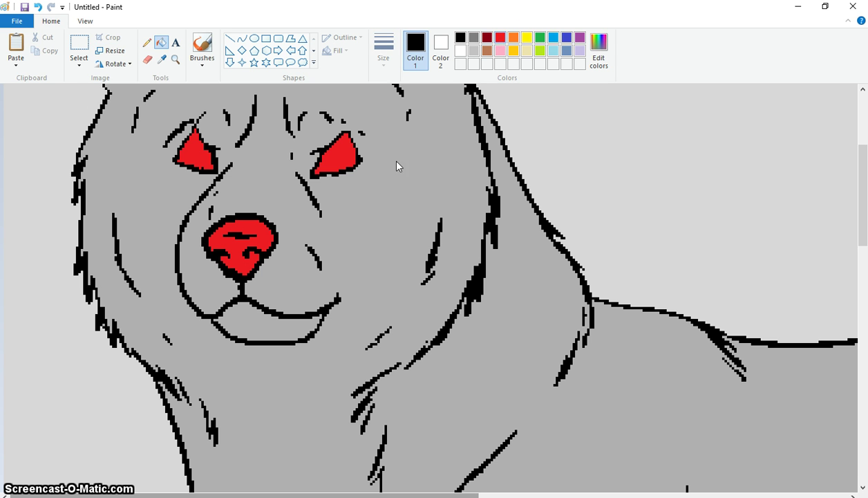
{"action": "left_click", "coordinate": [267, 324]}
- Draw two black-outlined upper fangs, one at each side of the mouth, and fill them with white
{"action": "left_click", "coordinate": [460, 37]}
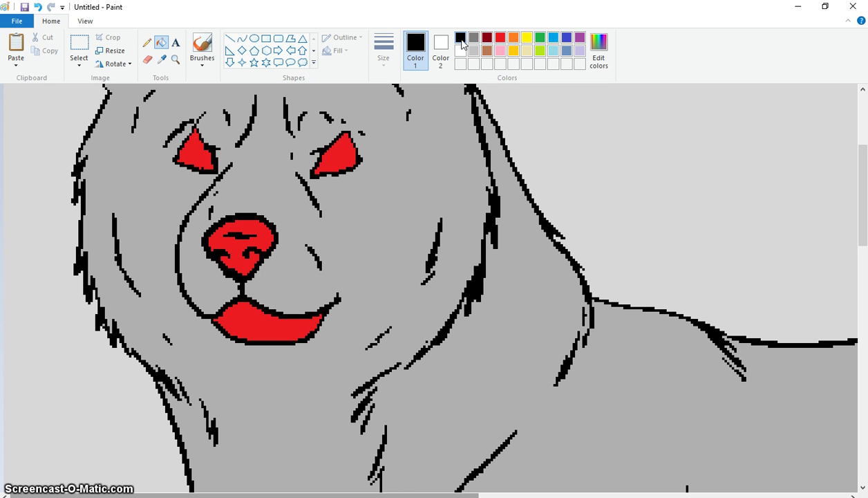
{"action": "left_click", "coordinate": [146, 42]}
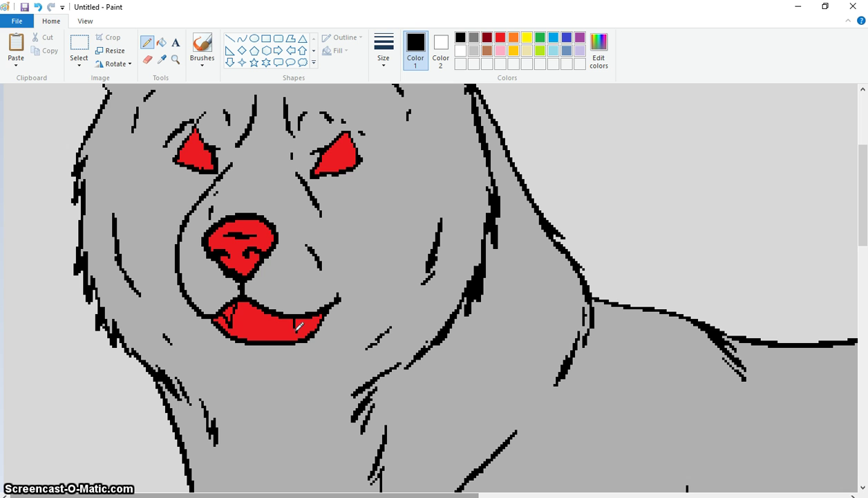
{"action": "left_click", "coordinate": [161, 43]}
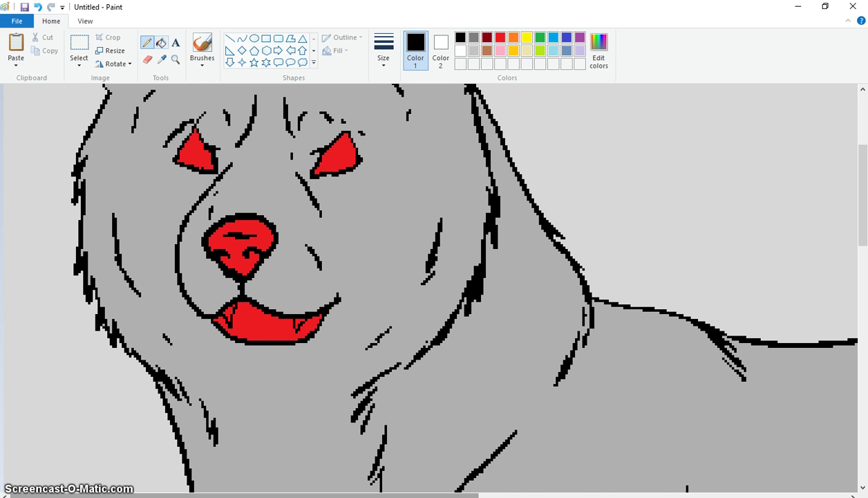
{"action": "left_click", "coordinate": [459, 50]}
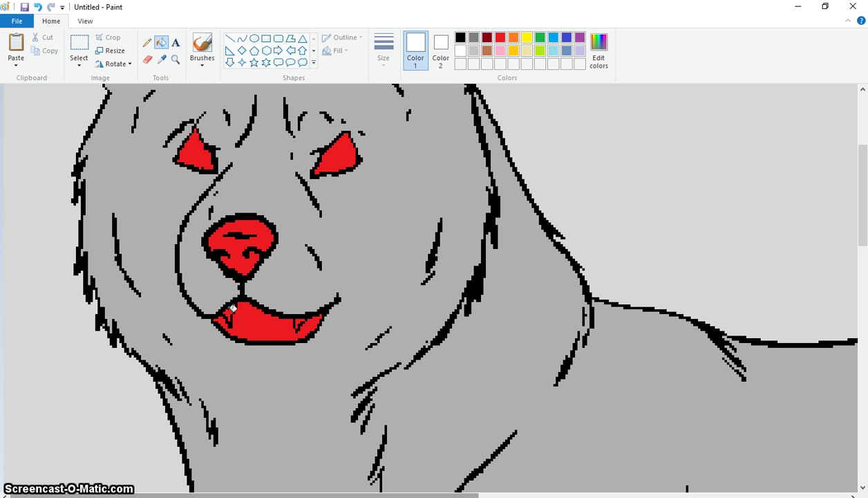
{"action": "left_click", "coordinate": [230, 309]}
{"action": "left_click", "coordinate": [237, 302]}
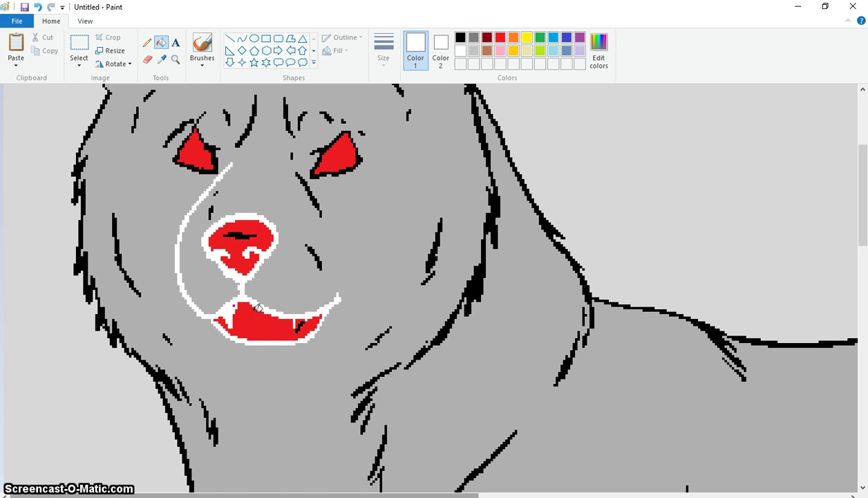
{"action": "key", "text": "ctrl+z"}
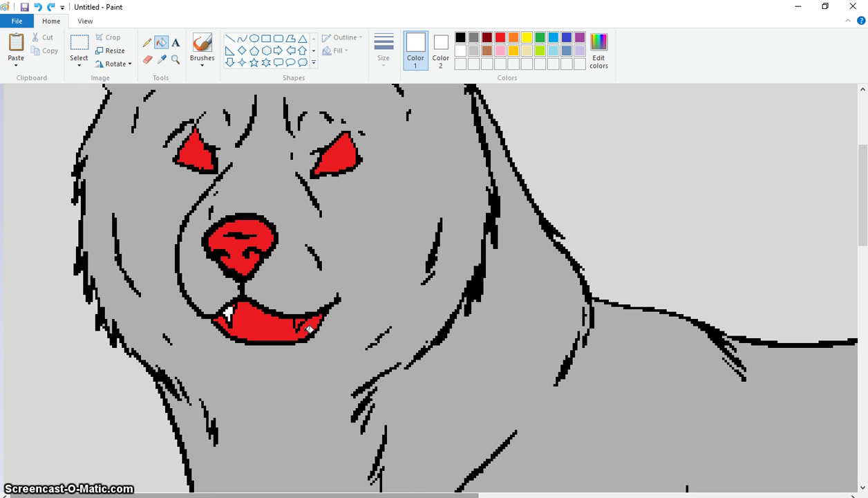
{"action": "left_click", "coordinate": [299, 321]}
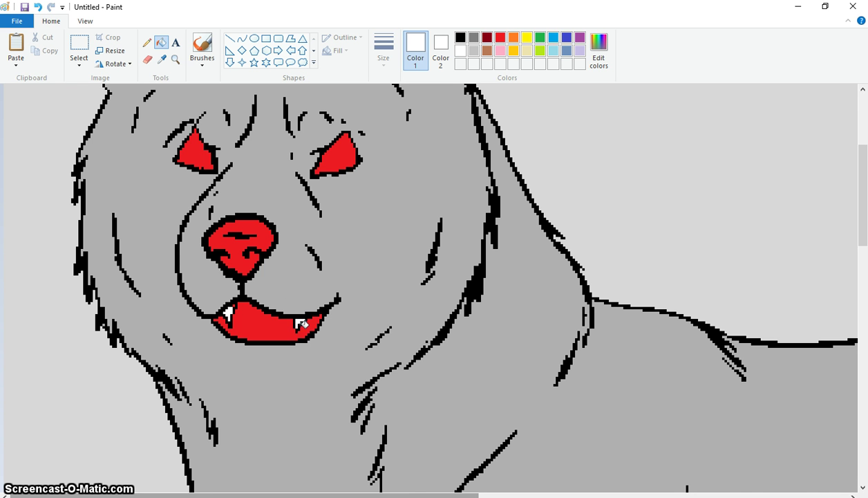
- Draw two black-outlined lower fangs rising from the bottom lip near the upper fangs, and fill them with white
{"action": "left_click", "coordinate": [146, 43]}
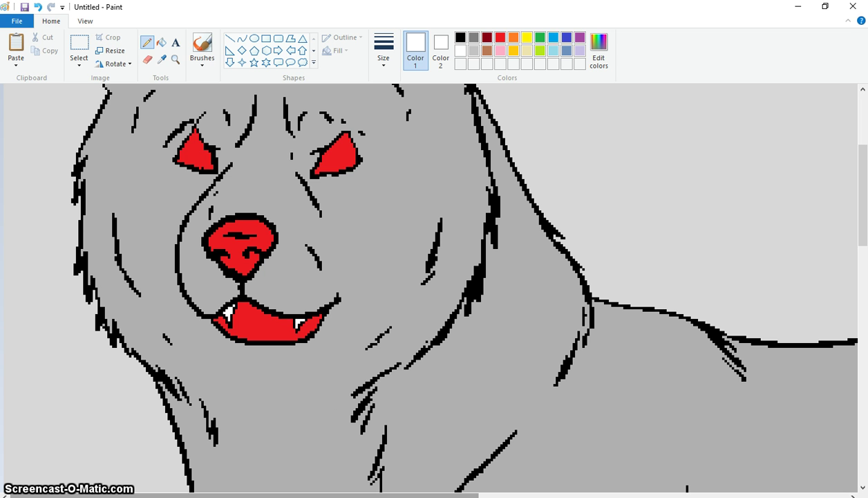
{"action": "left_click", "coordinate": [459, 37]}
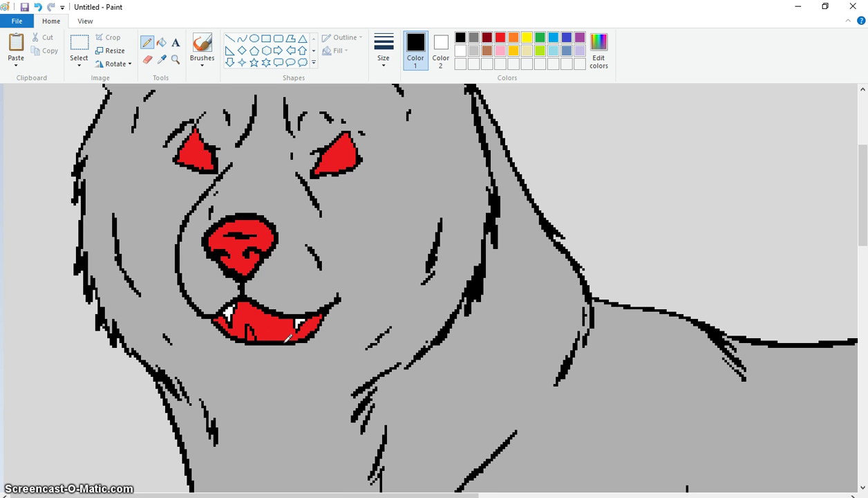
{"action": "left_click_drag", "start_coordinate": [284, 340], "coordinate": [284, 328]}
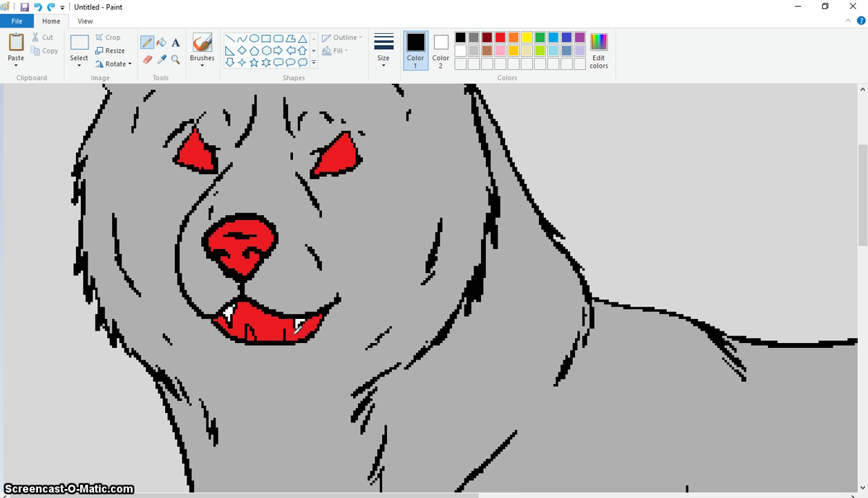
{"action": "key", "text": "ctrl+z"}
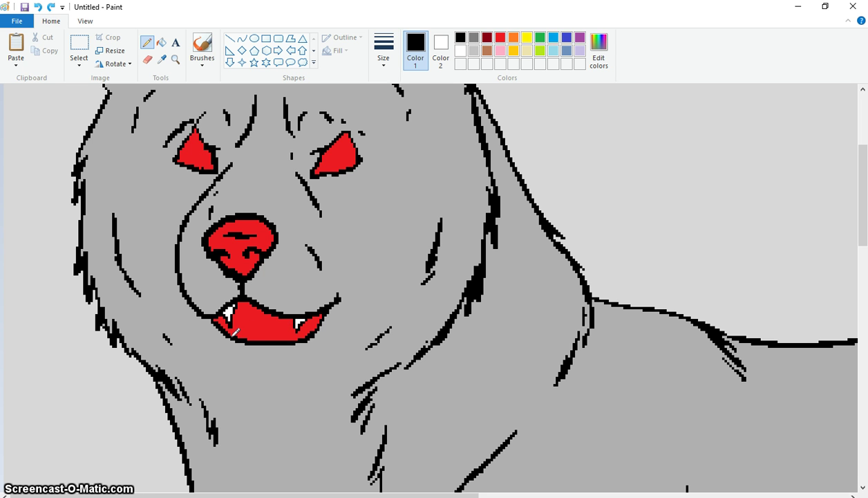
{"action": "left_click_drag", "start_coordinate": [238, 334], "coordinate": [239, 321]}
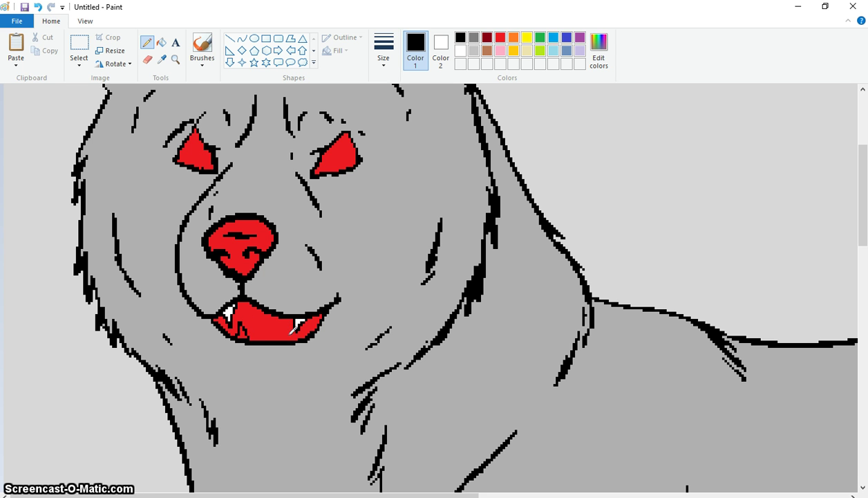
{"action": "mouse_move", "coordinate": [290, 337]}
{"action": "left_mouse_down"}
{"action": "mouse_move", "coordinate": [286, 324]}
{"action": "mouse_move", "coordinate": [297, 338]}
{"action": "left_mouse_up"}
{"action": "left_click", "coordinate": [161, 42]}
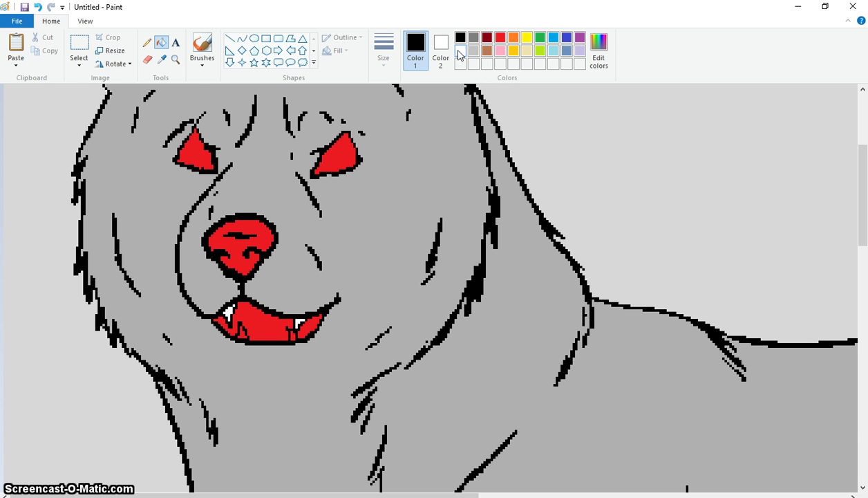
{"action": "left_click", "coordinate": [460, 51]}
{"action": "left_click", "coordinate": [239, 331]}
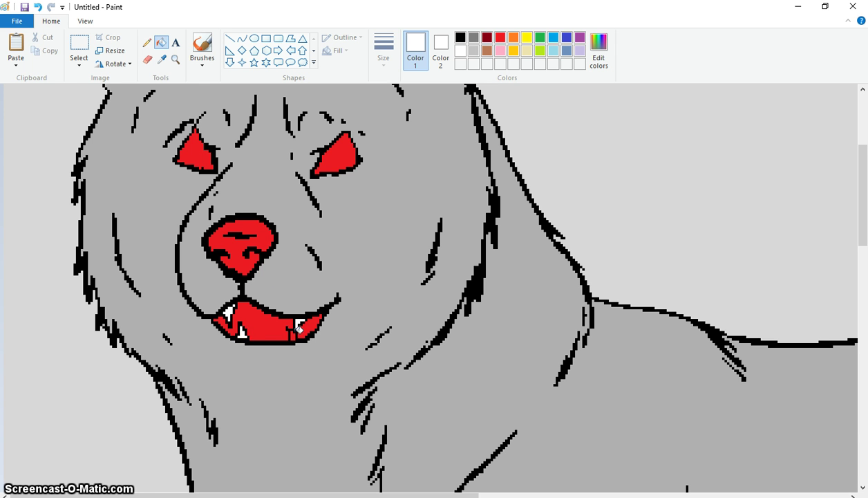
- Fill the stray white square in the ear on the right with the fur's gray, and switch to a black pencil
{"action": "scroll", "coordinate": [338, 318], "scroll_direction": "up", "scroll_amount": 3}
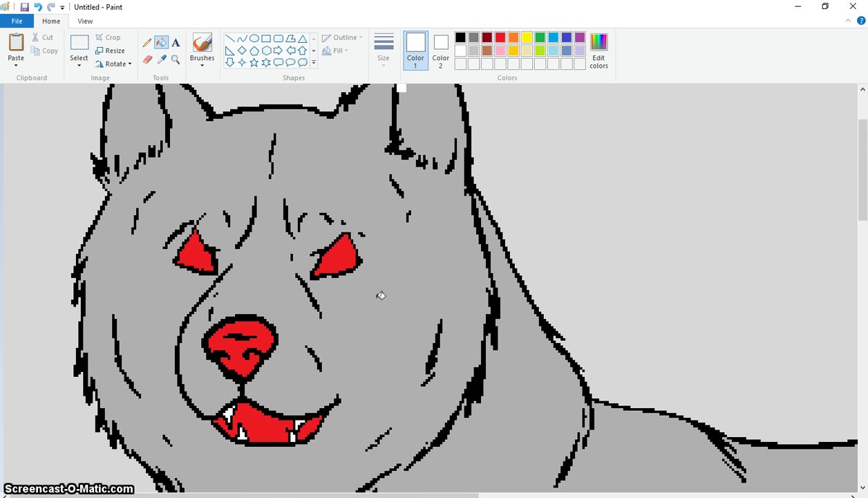
{"action": "scroll", "coordinate": [237, 327], "scroll_direction": "up", "scroll_amount": 3}
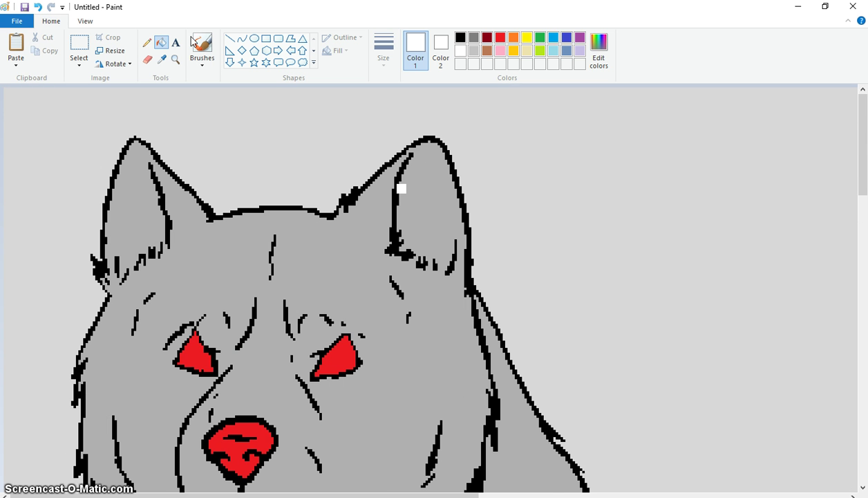
{"action": "left_click", "coordinate": [146, 42]}
{"action": "left_click", "coordinate": [460, 38]}
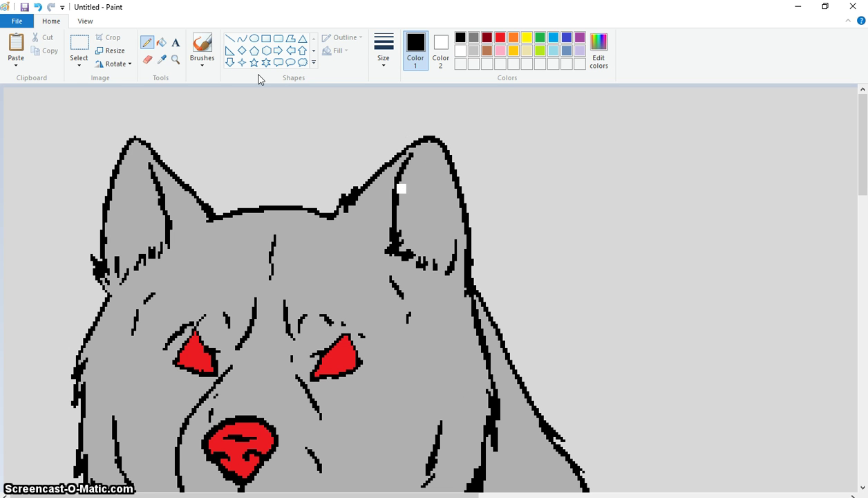
{"action": "left_click", "coordinate": [162, 59]}
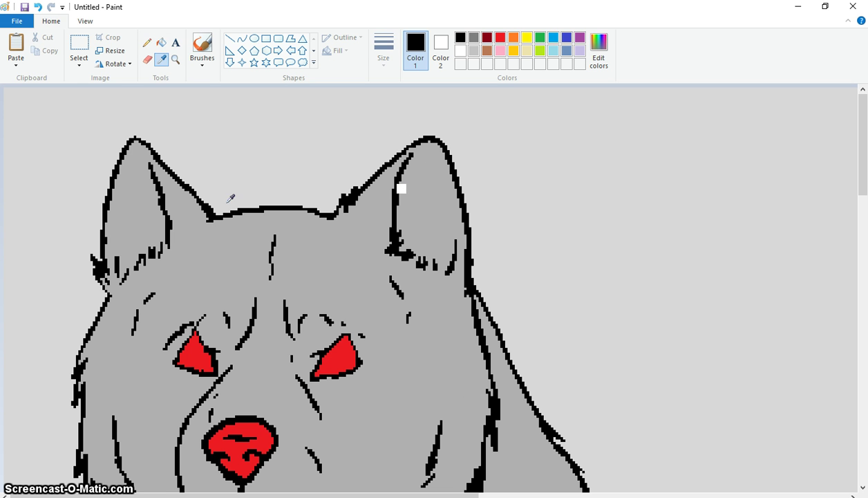
{"action": "left_click", "coordinate": [232, 226]}
{"action": "left_click", "coordinate": [401, 189]}
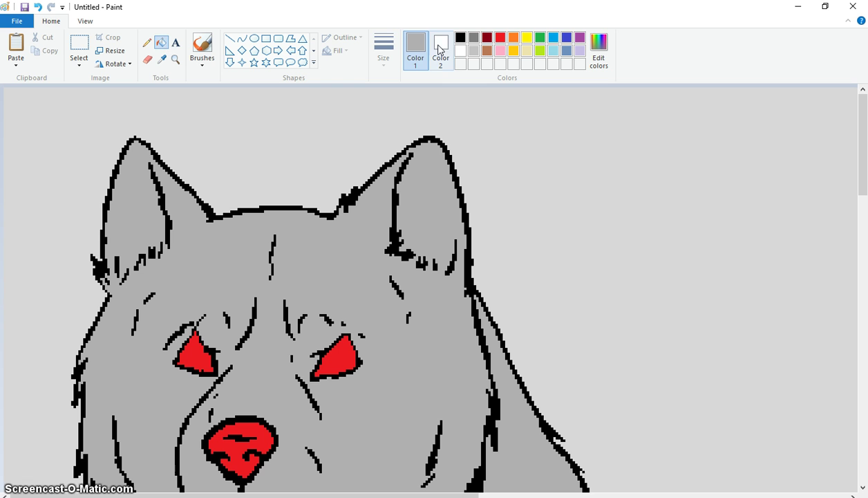
{"action": "left_click", "coordinate": [461, 38]}
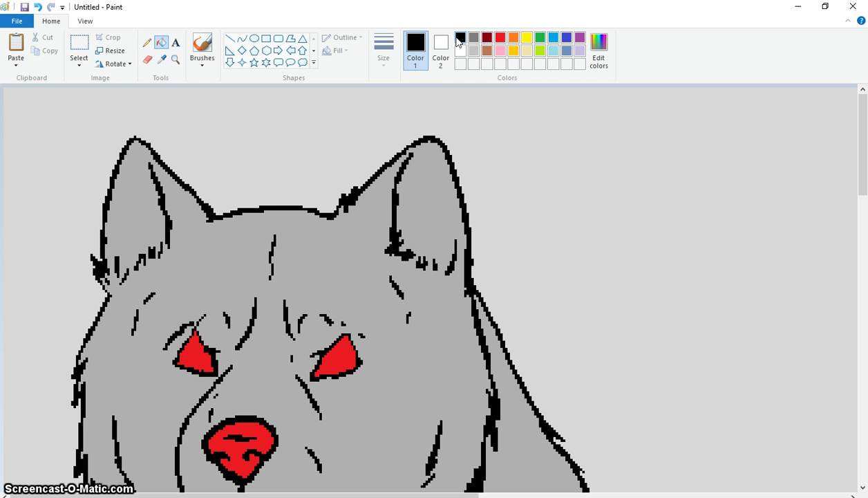
{"action": "left_click", "coordinate": [147, 42]}
{"action": "mouse_move", "coordinate": [219, 212]}
{"action": "left_mouse_down"}
{"action": "mouse_move", "coordinate": [258, 159]}
{"action": "mouse_move", "coordinate": [279, 155]}
{"action": "left_mouse_up"}
{"action": "mouse_move", "coordinate": [217, 207]}
{"action": "left_mouse_down"}
{"action": "mouse_move", "coordinate": [234, 155]}
{"action": "mouse_move", "coordinate": [258, 122]}
{"action": "left_mouse_up"}
{"action": "mouse_move", "coordinate": [278, 205]}
{"action": "left_mouse_down"}
{"action": "mouse_move", "coordinate": [287, 162]}
{"action": "mouse_move", "coordinate": [282, 120]}
{"action": "mouse_move", "coordinate": [266, 111]}
{"action": "mouse_move", "coordinate": [253, 125]}
{"action": "left_mouse_up"}
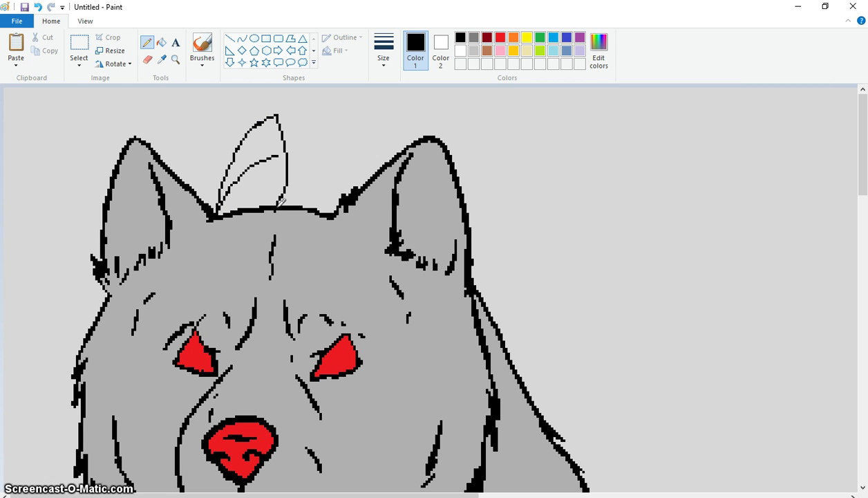
{"action": "mouse_move", "coordinate": [278, 199]}
{"action": "left_mouse_down"}
{"action": "mouse_move", "coordinate": [304, 135]}
{"action": "mouse_move", "coordinate": [331, 125]}
{"action": "left_mouse_up"}
{"action": "mouse_move", "coordinate": [325, 199]}
{"action": "left_mouse_down"}
{"action": "mouse_move", "coordinate": [329, 209]}
{"action": "mouse_move", "coordinate": [338, 127]}
{"action": "left_mouse_up"}
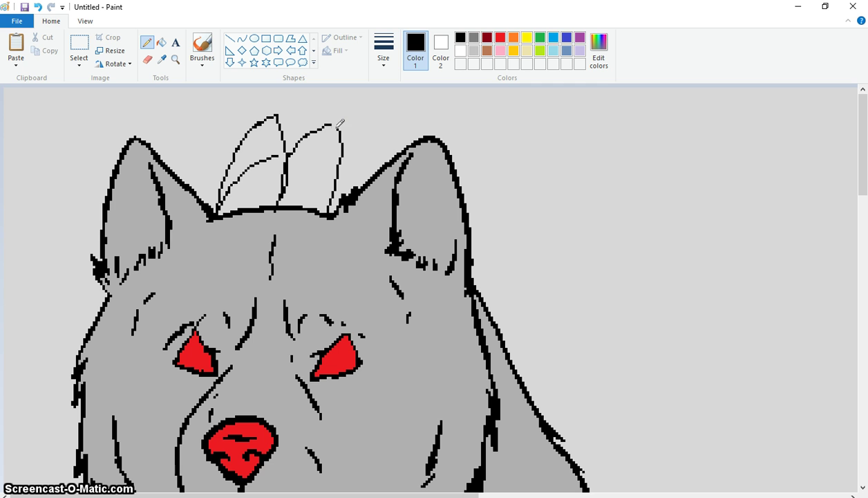
{"action": "key", "text": "ctrl+z"}
{"action": "key", "text": "ctrl+z"}
{"action": "key", "text": "ctrl+z"}
{"action": "key", "text": "ctrl+z"}
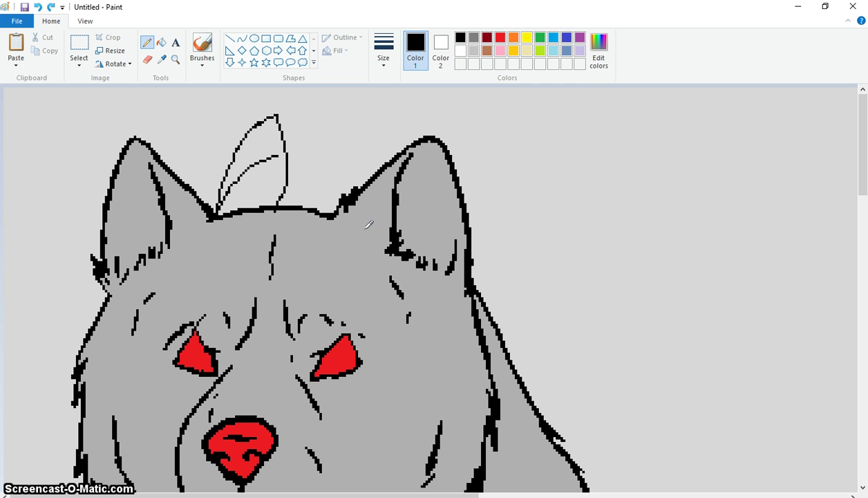
{"action": "key", "text": "ctrl+z"}
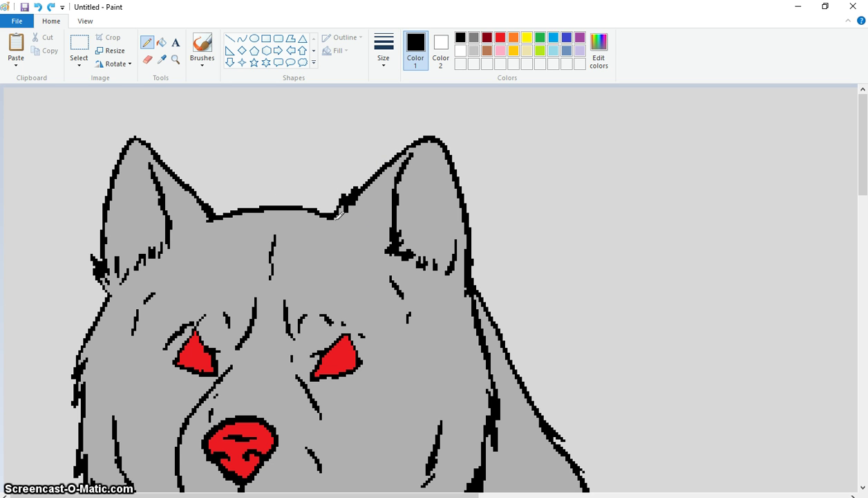
- Draw a spiky four-pointed fur tuft between the ears in black, and fill the tuft and the wolf's body with black
{"action": "mouse_move", "coordinate": [333, 212]}
{"action": "left_mouse_down"}
{"action": "mouse_move", "coordinate": [355, 148]}
{"action": "mouse_move", "coordinate": [304, 169]}
{"action": "mouse_move", "coordinate": [292, 122]}
{"action": "mouse_move", "coordinate": [265, 163]}
{"action": "mouse_move", "coordinate": [230, 118]}
{"action": "mouse_move", "coordinate": [231, 159]}
{"action": "mouse_move", "coordinate": [183, 148]}
{"action": "mouse_move", "coordinate": [199, 172]}
{"action": "mouse_move", "coordinate": [207, 202]}
{"action": "left_mouse_up"}
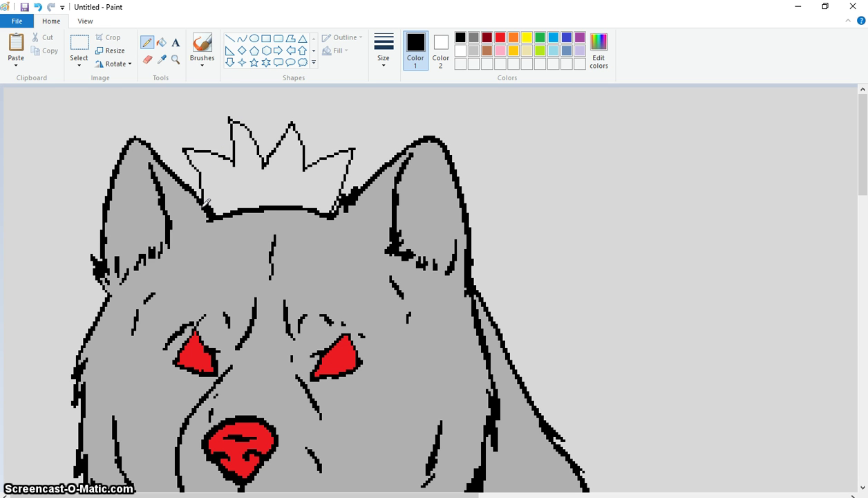
{"action": "left_click", "coordinate": [161, 42]}
{"action": "left_click", "coordinate": [269, 190]}
{"action": "left_click", "coordinate": [297, 270]}
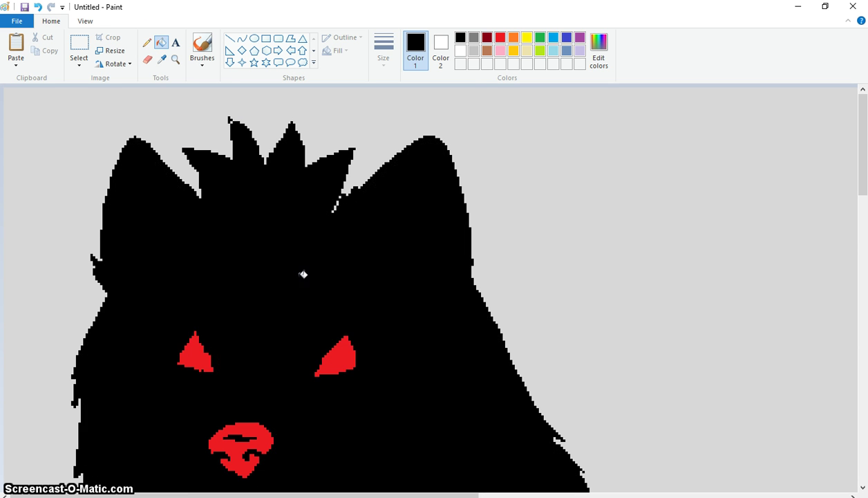
- Fill the far hind leg and the remaining gray toes on the paws with black
{"action": "scroll", "coordinate": [518, 386], "scroll_direction": "down", "scroll_amount": 5}
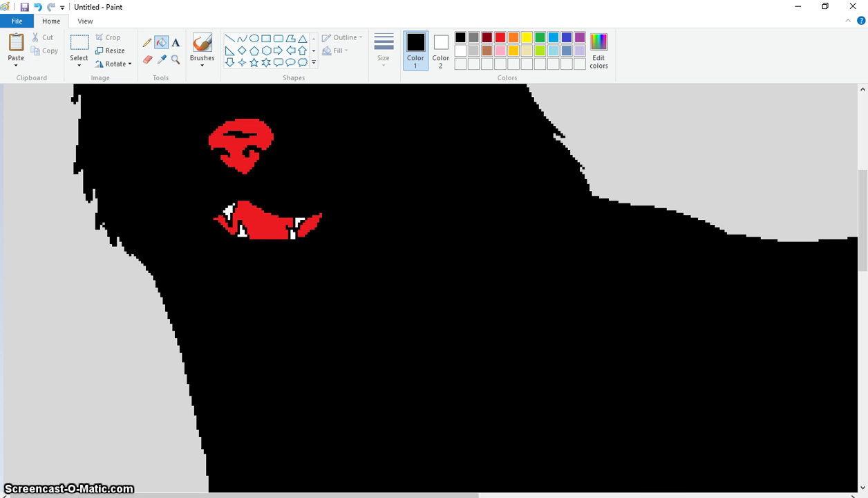
{"action": "scroll", "coordinate": [434, 287], "scroll_direction": "down", "scroll_amount": 3}
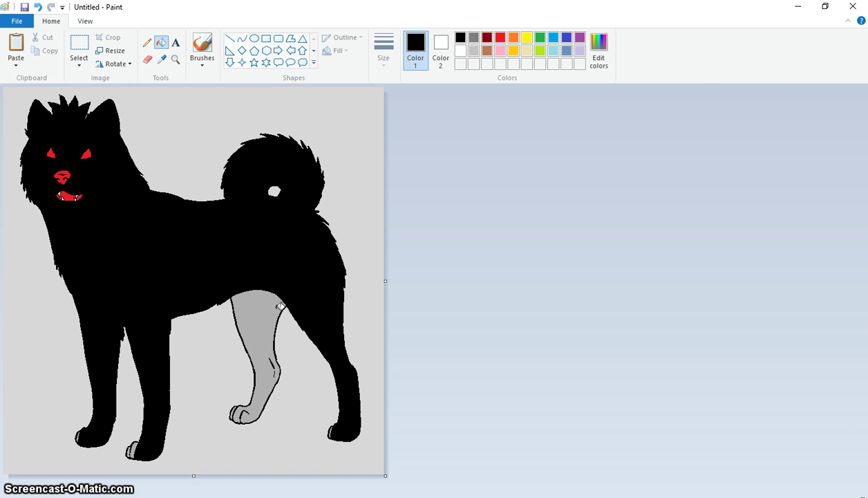
{"action": "left_click", "coordinate": [260, 305]}
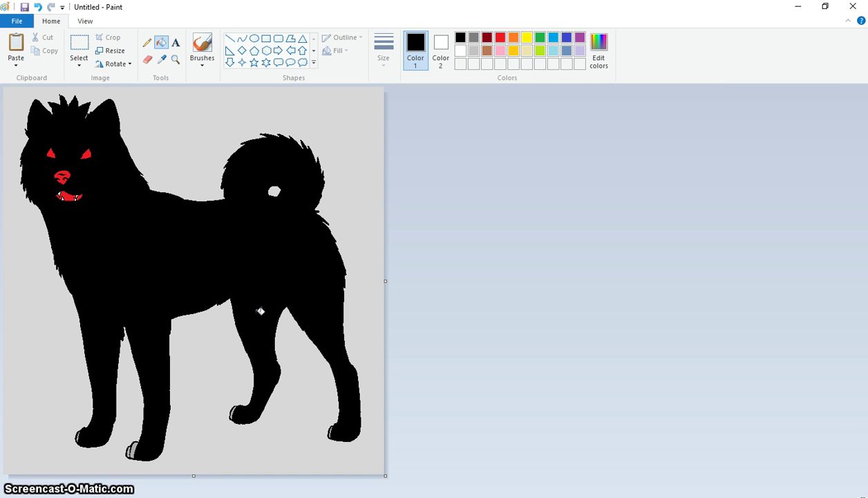
{"action": "left_click", "coordinate": [233, 412]}
{"action": "left_click", "coordinate": [131, 450]}
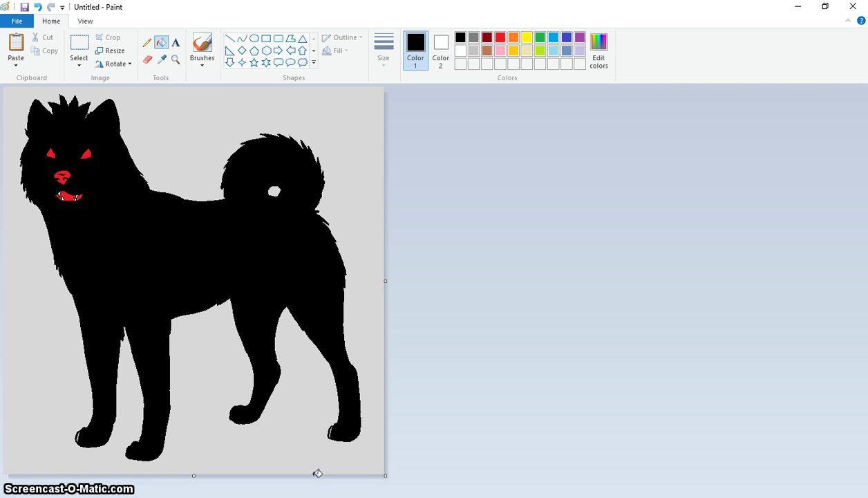
{"action": "left_click", "coordinate": [332, 427]}
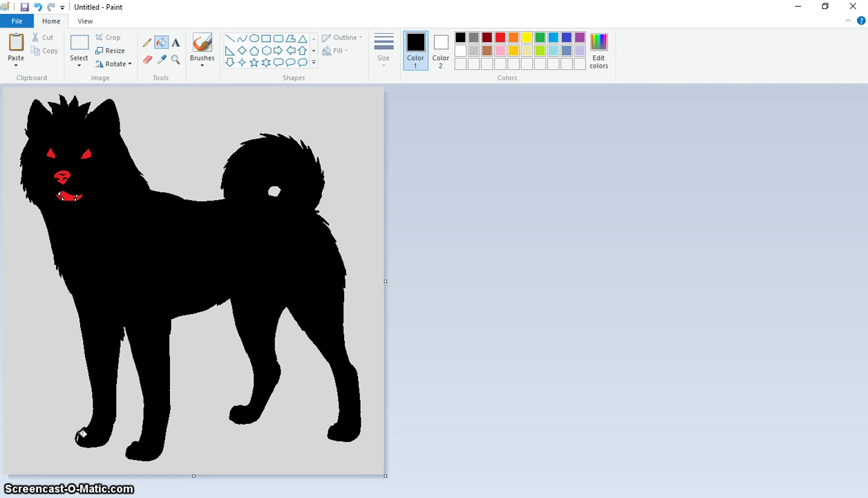
{"action": "left_click", "coordinate": [82, 433]}
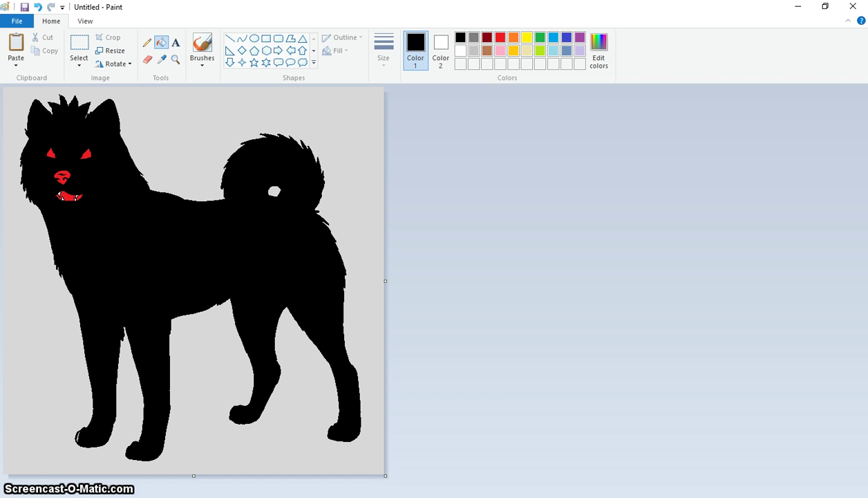
{"action": "scroll", "coordinate": [358, 405], "scroll_direction": "up", "scroll_amount": 3}
{"action": "scroll", "coordinate": [359, 405], "scroll_direction": "down", "scroll_amount": 2}
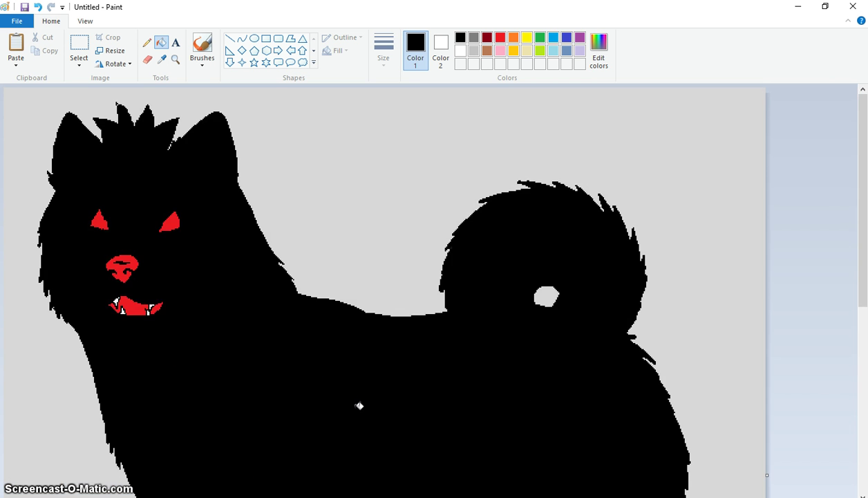
{"action": "scroll", "coordinate": [359, 405], "scroll_direction": "down", "scroll_amount": 3}
{"action": "scroll", "coordinate": [276, 416], "scroll_direction": "down", "scroll_amount": 2}
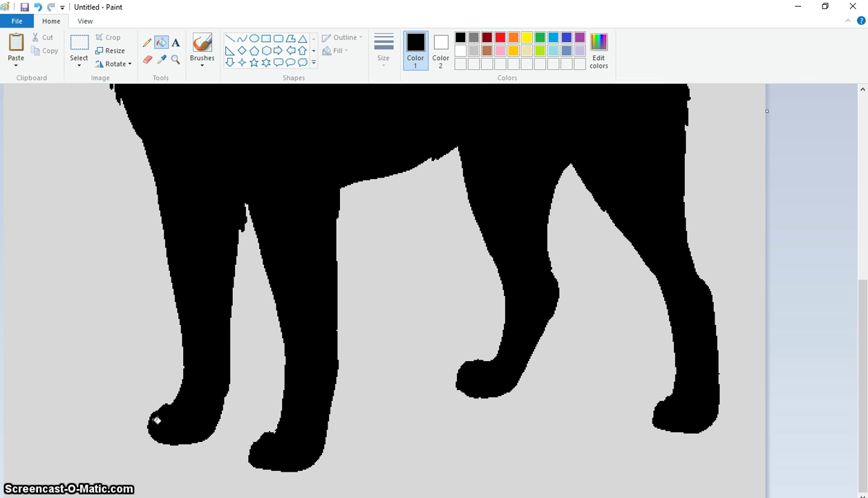
{"action": "scroll", "coordinate": [554, 372], "scroll_direction": "up", "scroll_amount": 10}
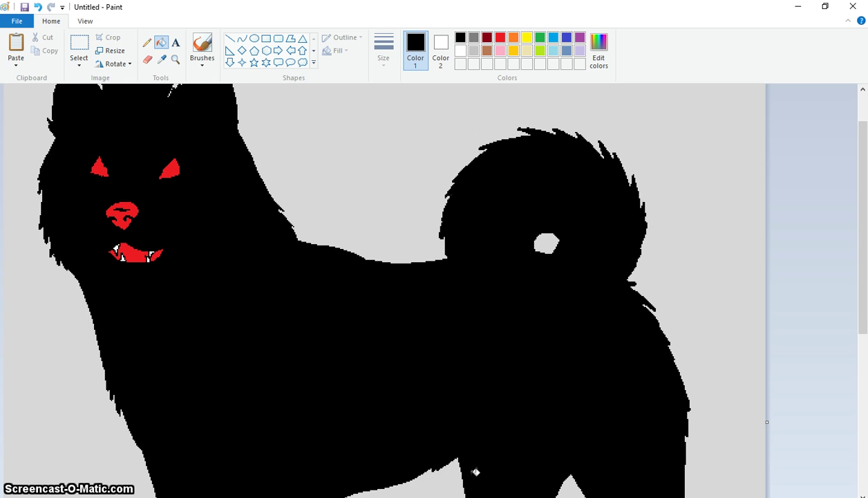
{"action": "scroll", "coordinate": [475, 472], "scroll_direction": "up", "scroll_amount": 2}
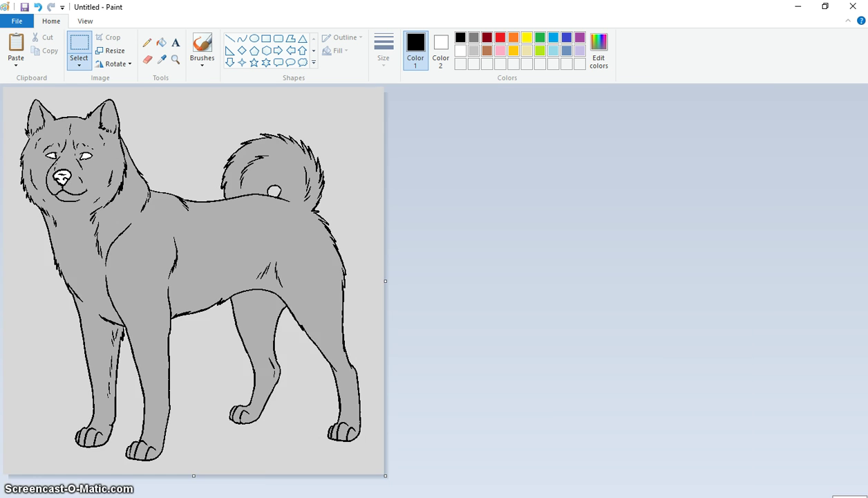
- Outline a face patch on the new gray wolf with a black pencil line from the forehead past the left eye to the cheek's edge
{"action": "scroll", "coordinate": [208, 276], "scroll_direction": "up", "scroll_amount": 3}
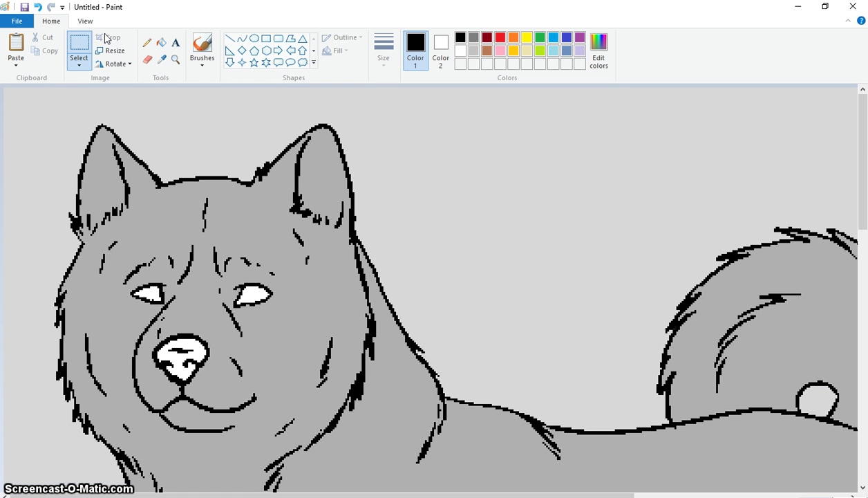
{"action": "left_click", "coordinate": [147, 42]}
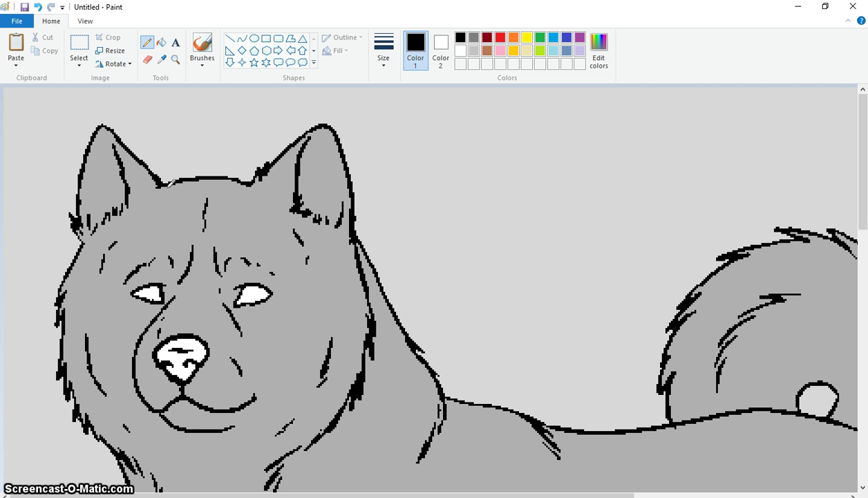
{"action": "mouse_move", "coordinate": [170, 184]}
{"action": "left_mouse_down"}
{"action": "mouse_move", "coordinate": [182, 277]}
{"action": "mouse_move", "coordinate": [158, 301]}
{"action": "mouse_move", "coordinate": [77, 333]}
{"action": "left_mouse_up"}
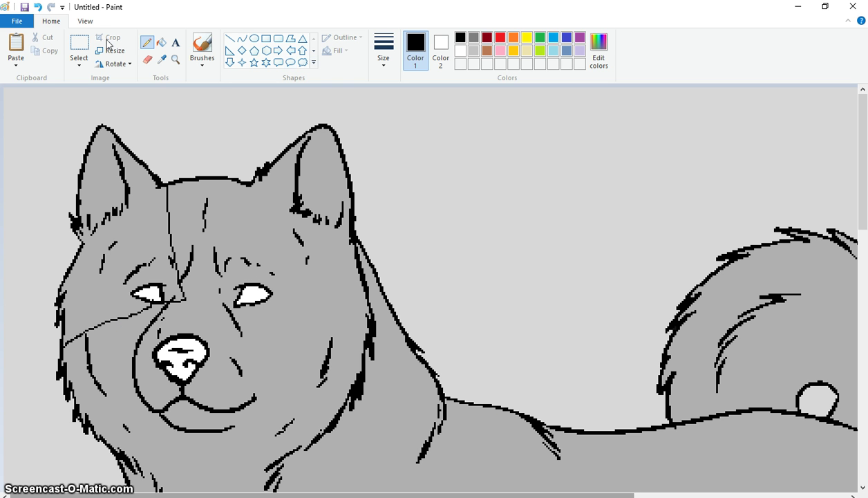
- Fill the wolf's head and body outside the left-eye patch with white
{"action": "left_click", "coordinate": [161, 42]}
{"action": "left_click", "coordinate": [460, 51]}
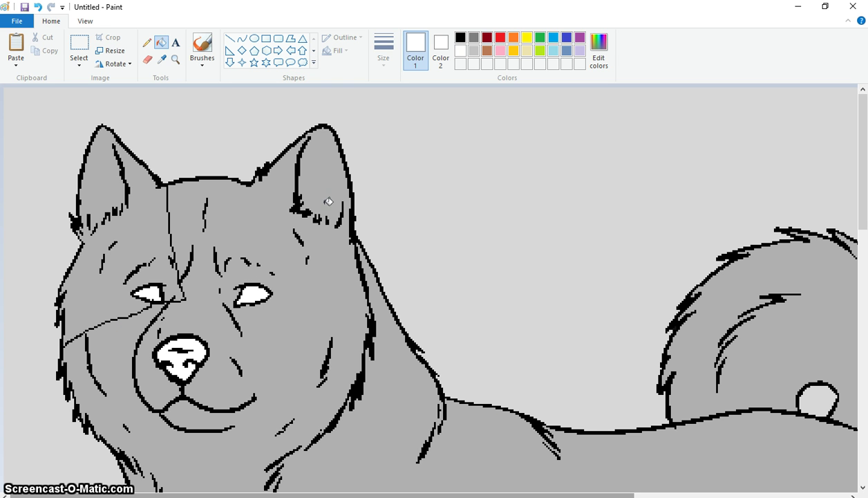
{"action": "left_click", "coordinate": [265, 214]}
- Fill the far hind leg and the gray outer toes of both hind paws and the near front paw with white
{"action": "scroll", "coordinate": [300, 224], "scroll_direction": "down", "scroll_amount": 10}
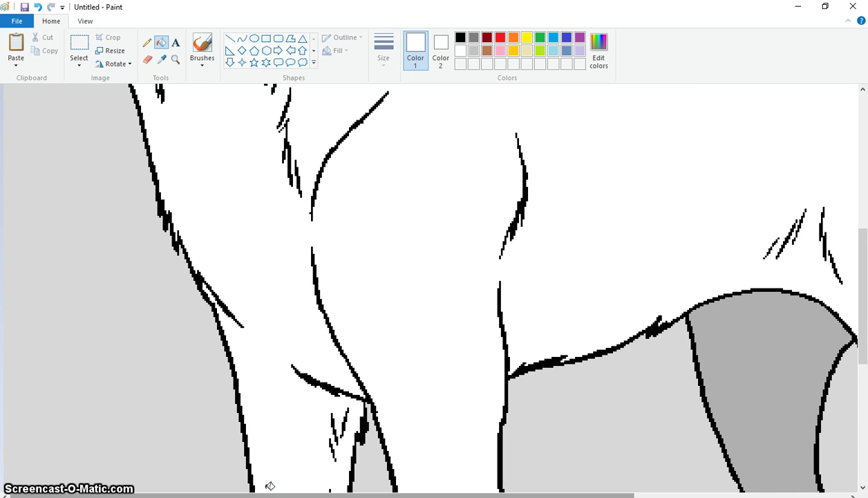
{"action": "scroll", "coordinate": [316, 469], "scroll_direction": "up", "scroll_amount": 5}
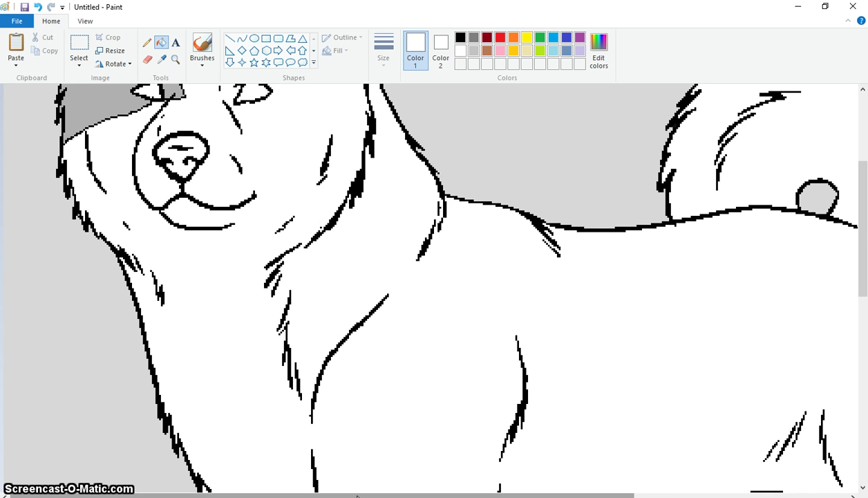
{"action": "left_click_drag", "start_coordinate": [357, 495], "coordinate": [523, 493]}
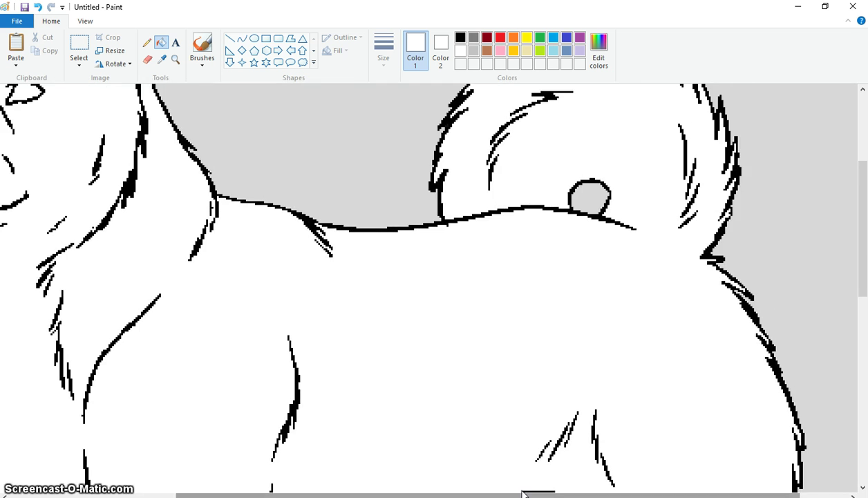
{"action": "scroll", "coordinate": [513, 362], "scroll_direction": "down", "scroll_amount": 3}
{"action": "scroll", "coordinate": [567, 336], "scroll_direction": "down", "scroll_amount": 2}
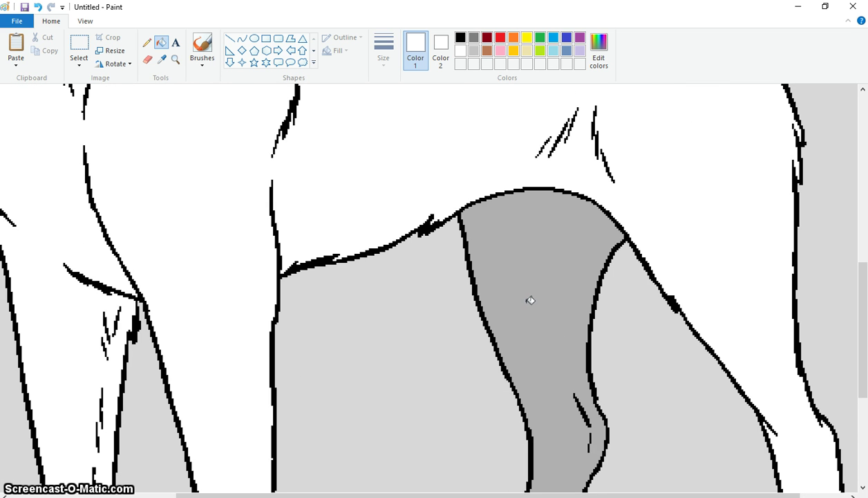
{"action": "left_click", "coordinate": [530, 300]}
{"action": "scroll", "coordinate": [553, 311], "scroll_direction": "down", "scroll_amount": 3}
{"action": "left_click", "coordinate": [463, 356]}
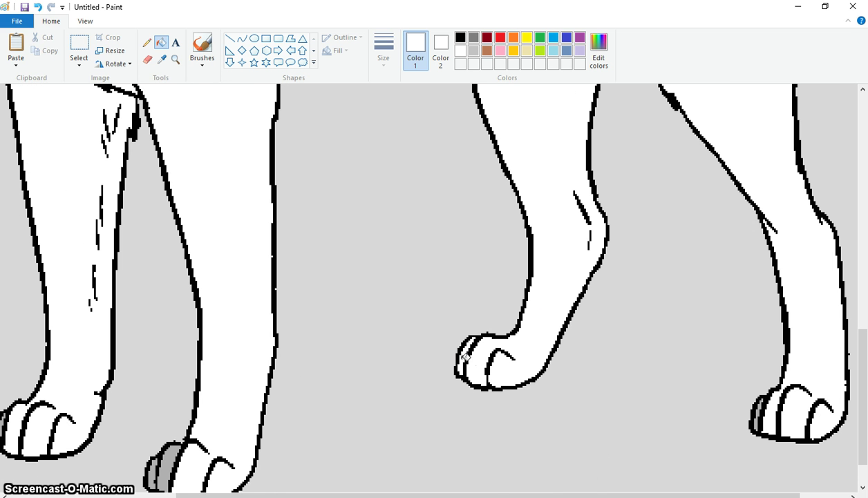
{"action": "left_click", "coordinate": [758, 408]}
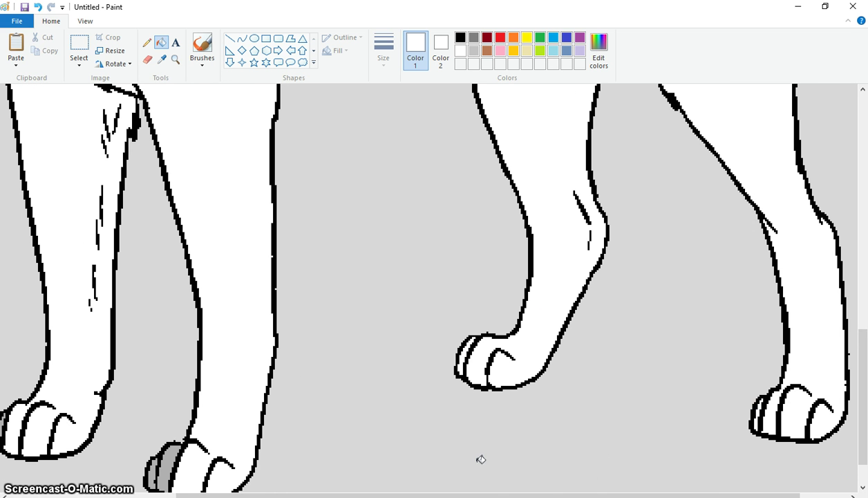
{"action": "left_click", "coordinate": [168, 462]}
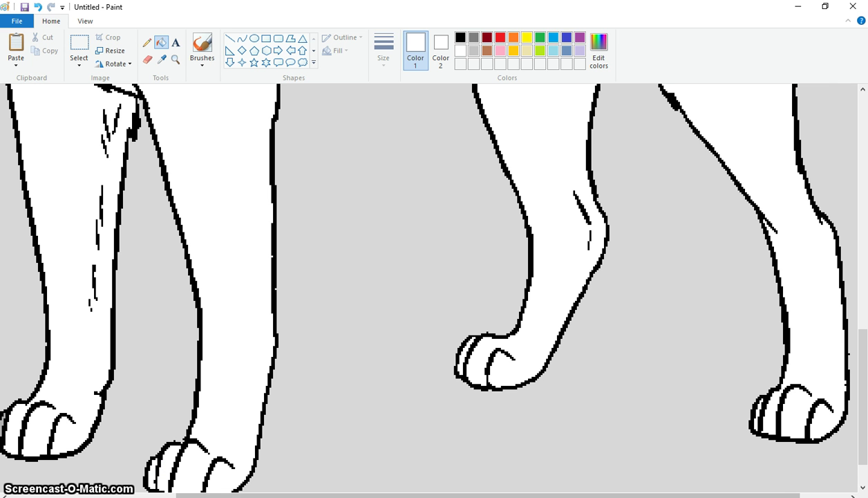
{"action": "left_click", "coordinate": [394, 486]}
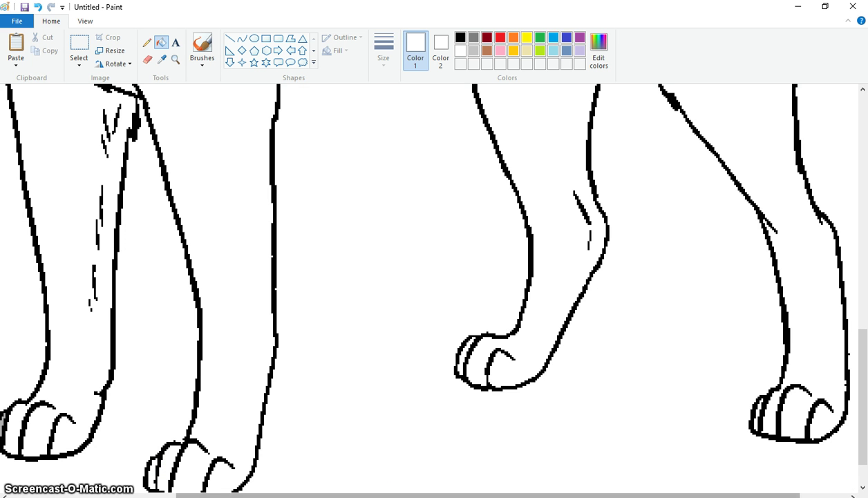
{"action": "key", "text": "ctrl+z"}
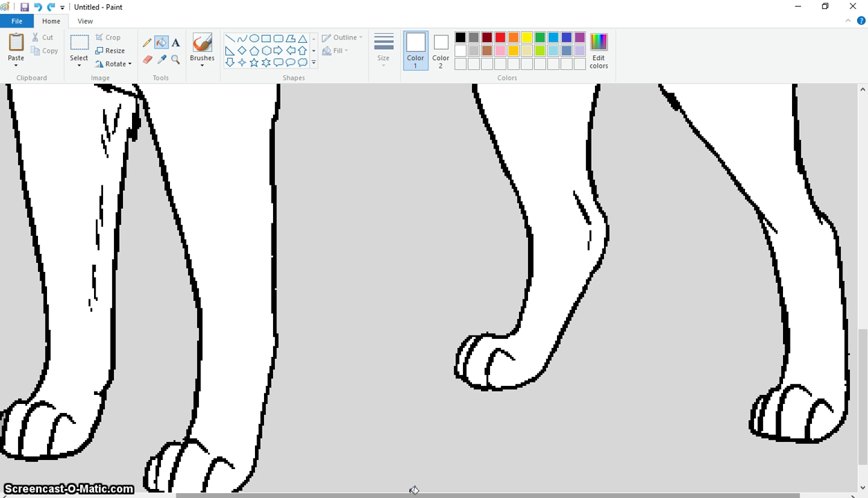
- Sample the gray of the wolf's face patch with the Color picker as the drawing colour
{"action": "left_click_drag", "start_coordinate": [412, 494], "coordinate": [511, 482]}
{"action": "left_click_drag", "start_coordinate": [864, 366], "coordinate": [864, 165]}
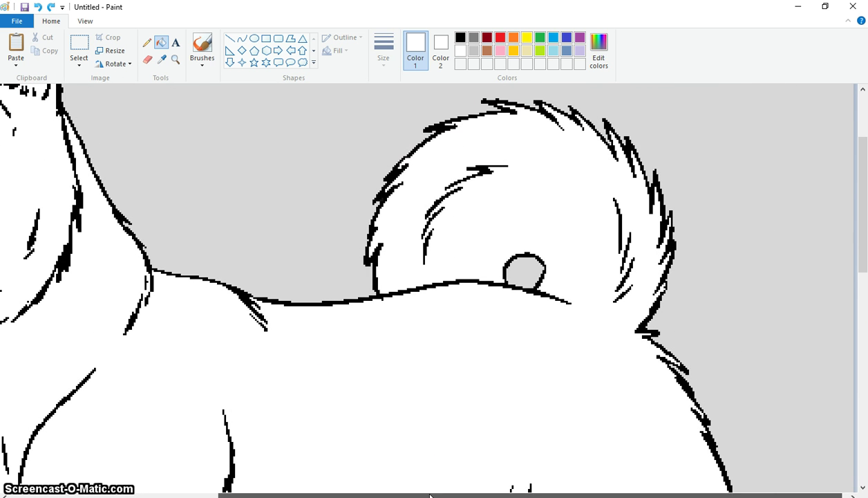
{"action": "left_click_drag", "start_coordinate": [429, 495], "coordinate": [379, 494]}
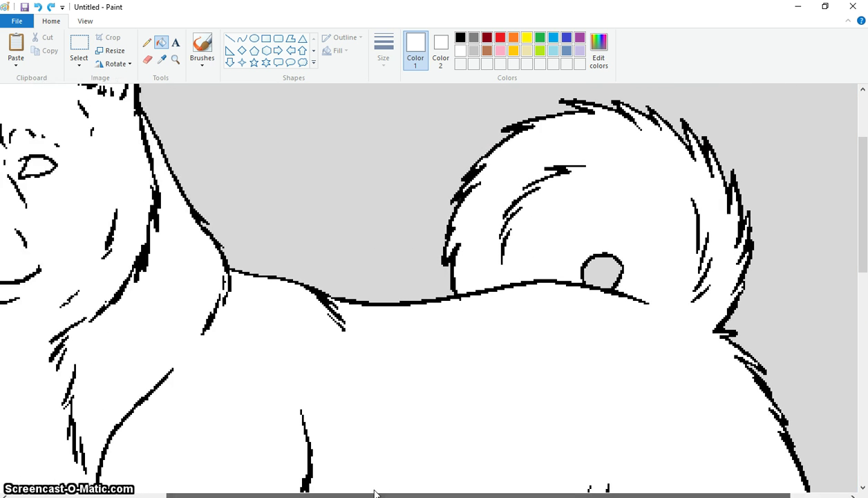
{"action": "left_click", "coordinate": [160, 60]}
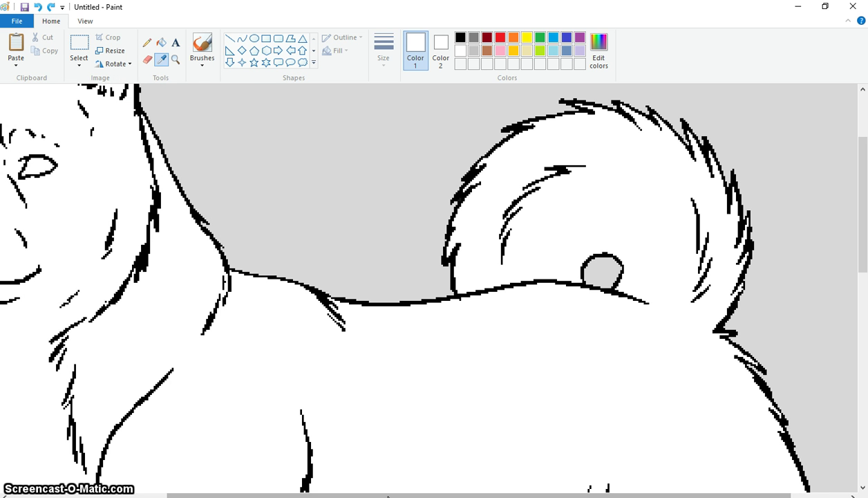
{"action": "left_click_drag", "start_coordinate": [389, 494], "coordinate": [351, 496]}
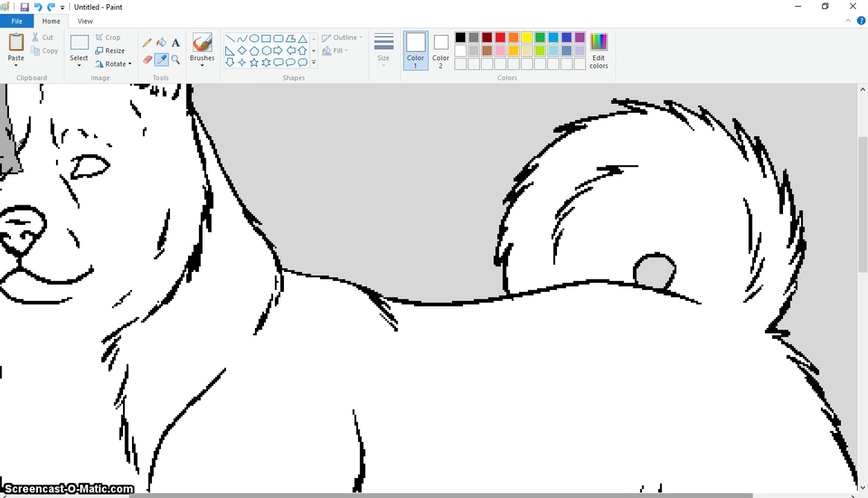
{"action": "left_click", "coordinate": [7, 143]}
- Outline a saddle-like patch on the belly behind the front leg with a gray pencil line and fill it with the same gray
{"action": "left_click_drag", "start_coordinate": [436, 495], "coordinate": [532, 495]}
{"action": "left_click_drag", "start_coordinate": [862, 232], "coordinate": [862, 333]}
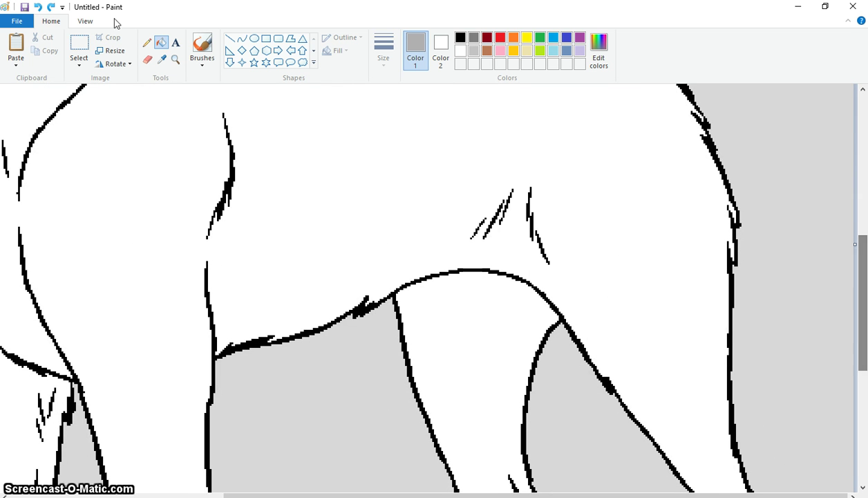
{"action": "left_click", "coordinate": [146, 42]}
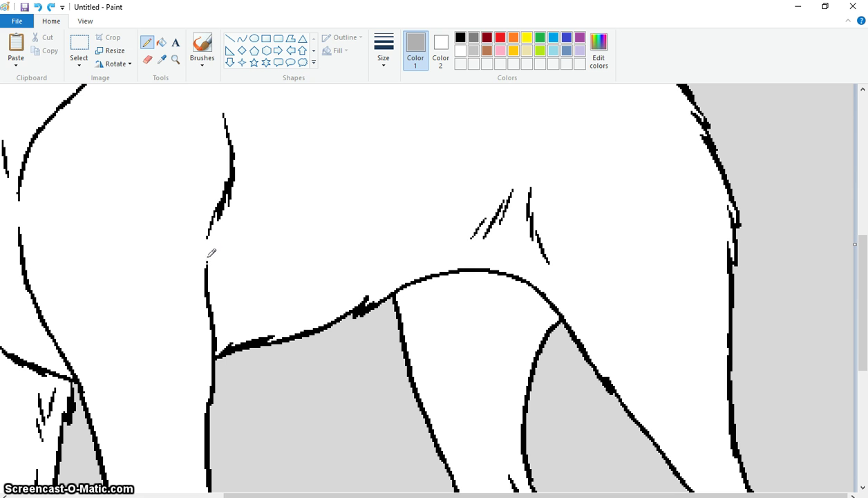
{"action": "left_click_drag", "start_coordinate": [208, 246], "coordinate": [207, 258]}
{"action": "mouse_move", "coordinate": [212, 227]}
{"action": "left_mouse_down"}
{"action": "mouse_move", "coordinate": [312, 191]}
{"action": "mouse_move", "coordinate": [452, 159]}
{"action": "mouse_move", "coordinate": [474, 268]}
{"action": "left_mouse_up"}
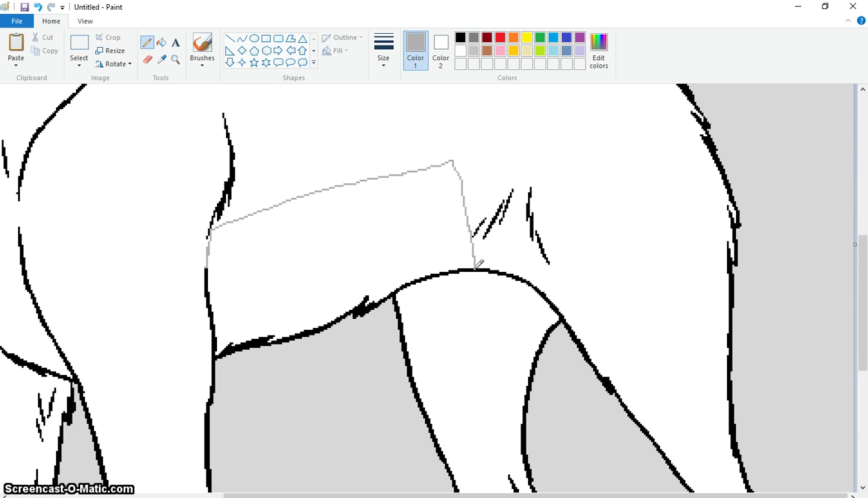
{"action": "left_click", "coordinate": [161, 43]}
{"action": "left_click", "coordinate": [275, 221]}
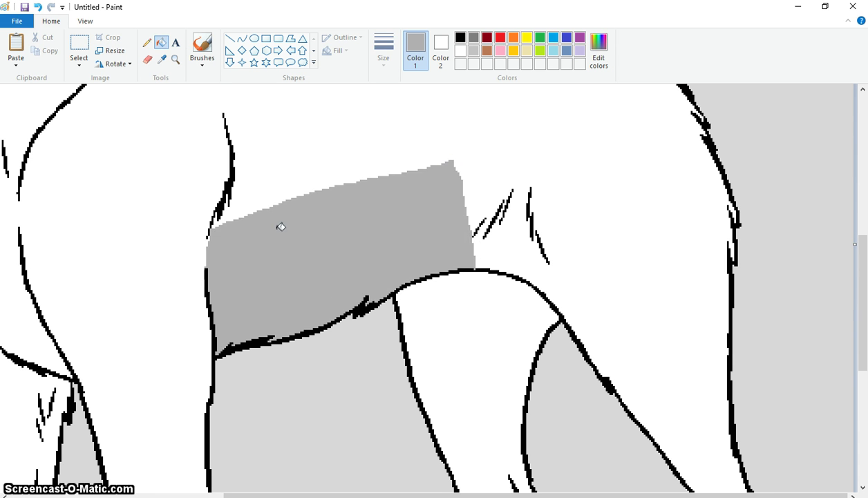
- Draw a column of tiny black pencil loops along the front edge of the gray belly patch
{"action": "scroll", "coordinate": [337, 328], "scroll_direction": "up", "scroll_amount": 3}
{"action": "scroll", "coordinate": [553, 97], "scroll_direction": "down", "scroll_amount": 2}
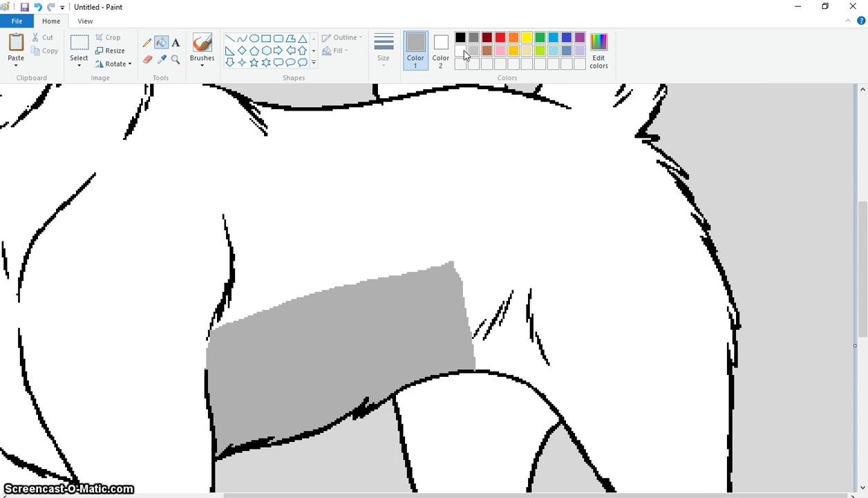
{"action": "left_click", "coordinate": [460, 37]}
{"action": "left_click", "coordinate": [147, 42]}
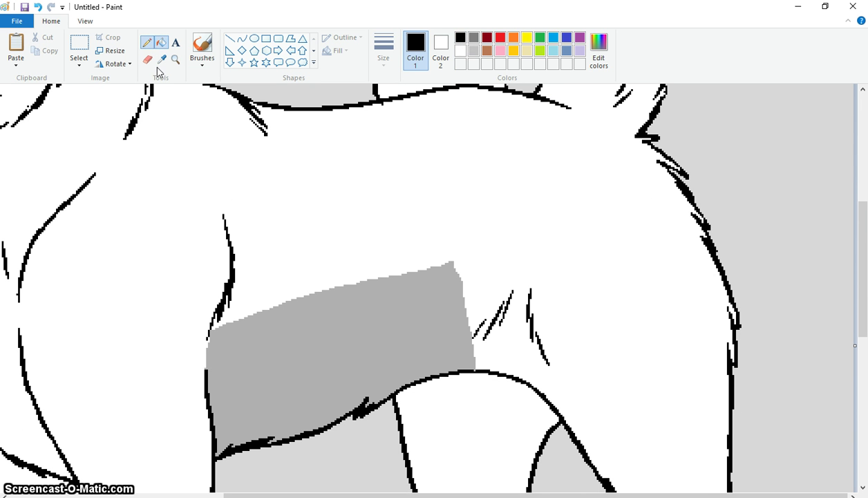
{"action": "left_click_drag", "start_coordinate": [227, 439], "coordinate": [228, 443]}
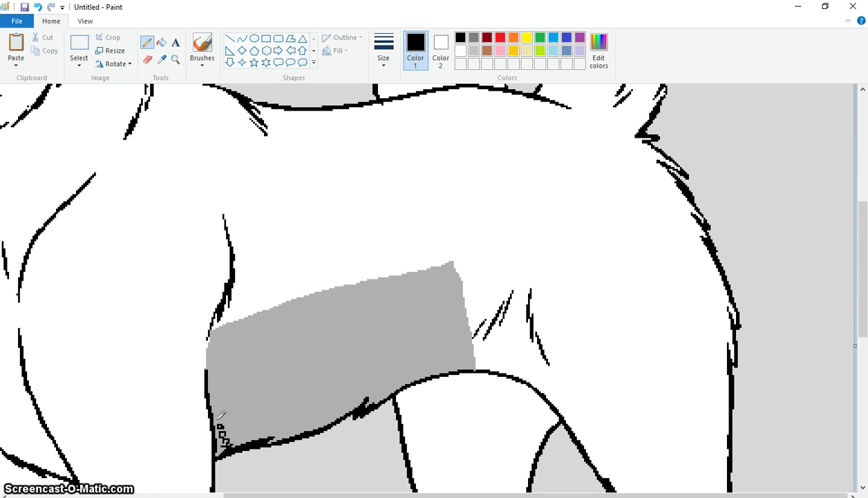
{"action": "left_click_drag", "start_coordinate": [216, 416], "coordinate": [221, 412]}
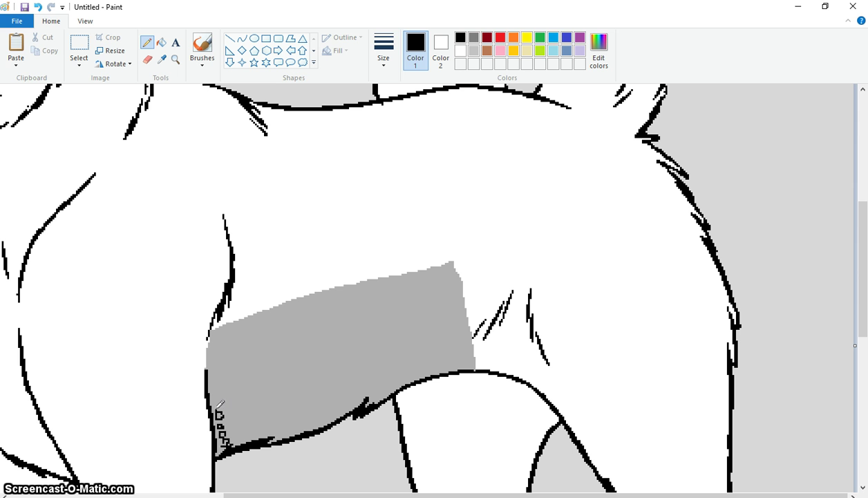
{"action": "left_click_drag", "start_coordinate": [213, 395], "coordinate": [214, 391]}
{"action": "left_click_drag", "start_coordinate": [217, 372], "coordinate": [212, 371]}
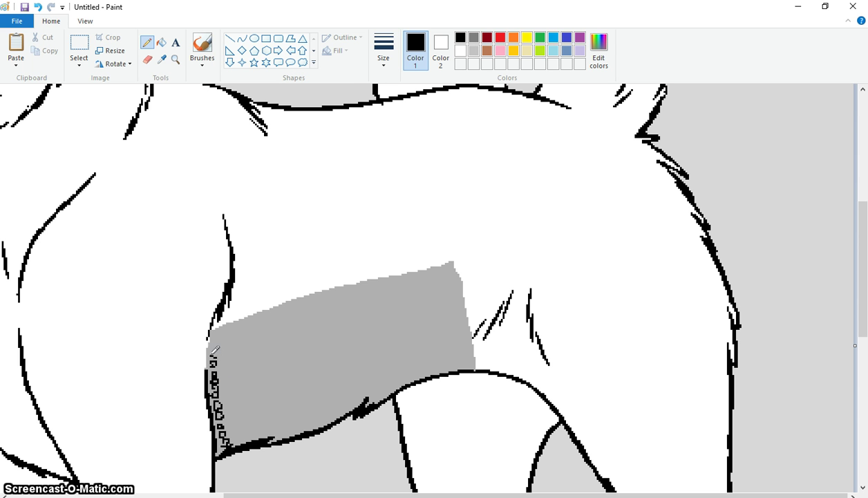
{"action": "left_click_drag", "start_coordinate": [215, 346], "coordinate": [216, 330]}
- Draw small black pencil loops along the front half of the belly patch's upper edge
{"action": "left_click_drag", "start_coordinate": [234, 334], "coordinate": [229, 338]}
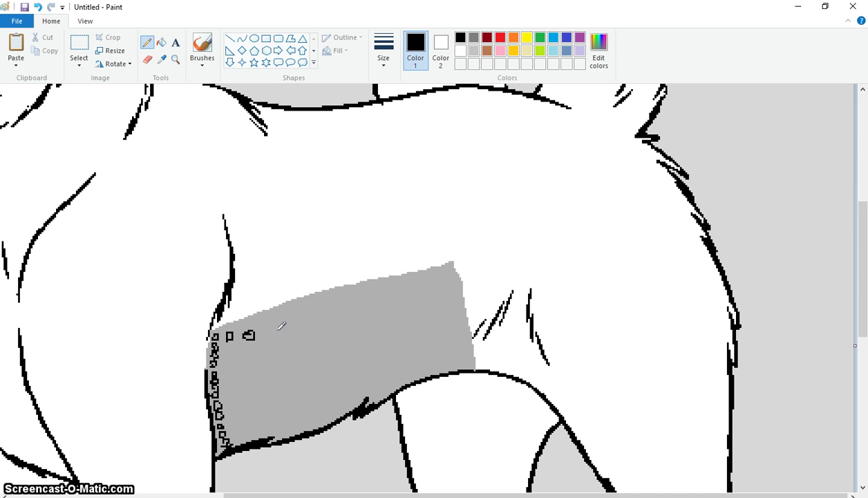
{"action": "mouse_move", "coordinate": [274, 331]}
{"action": "left_mouse_down"}
{"action": "mouse_move", "coordinate": [275, 320]}
{"action": "mouse_move", "coordinate": [314, 322]}
{"action": "left_mouse_up"}
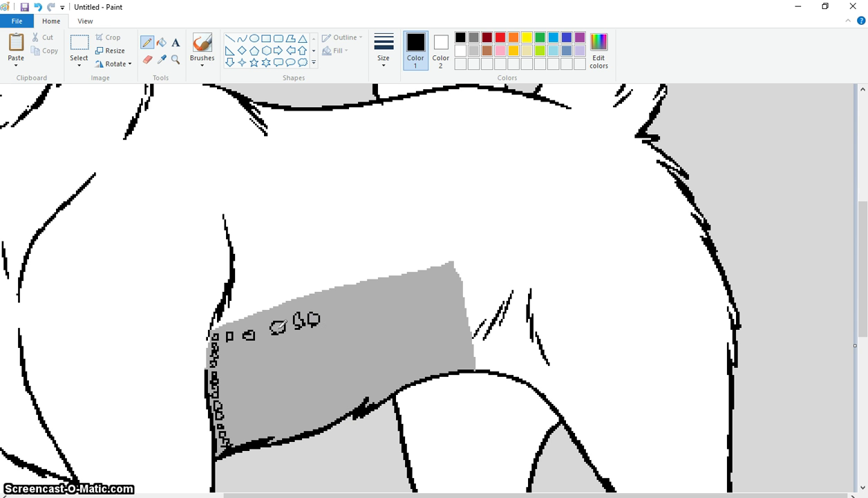
{"action": "left_click_drag", "start_coordinate": [264, 328], "coordinate": [256, 337]}
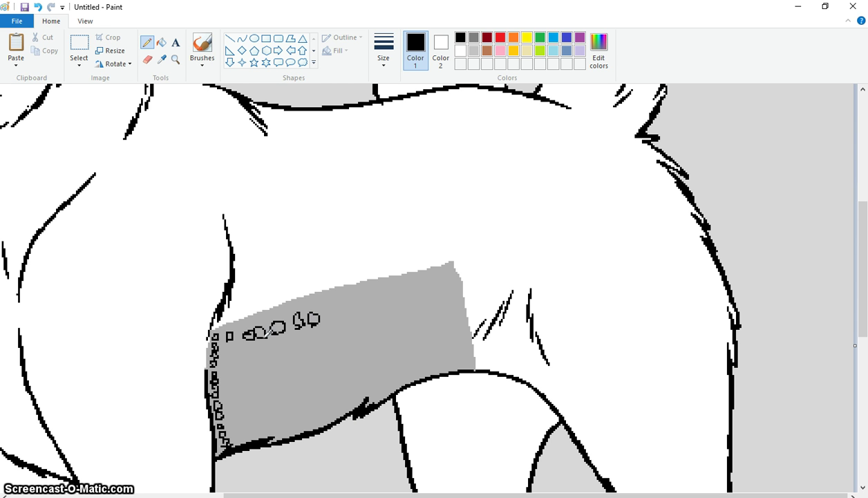
- Continue the row along the belly patch's upper edge with small black ovals, using the Oval shape with the thinnest outline
{"action": "left_click", "coordinate": [254, 39]}
{"action": "left_click", "coordinate": [383, 52]}
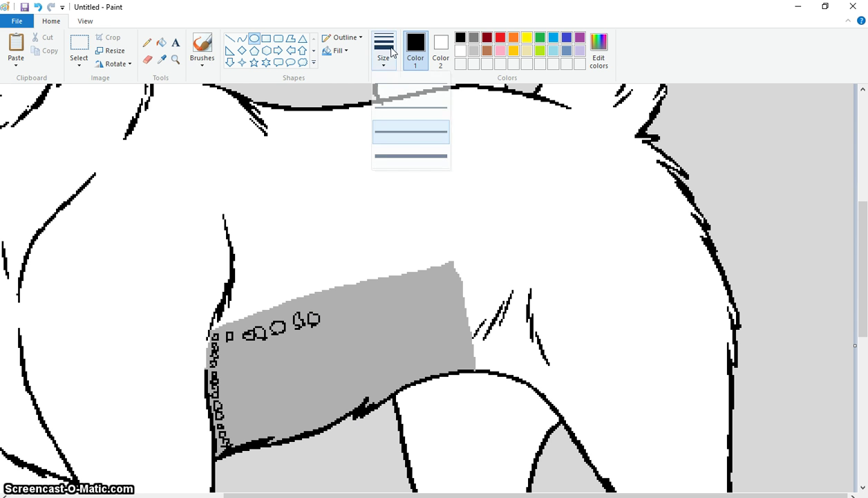
{"action": "left_click", "coordinate": [398, 95]}
{"action": "left_click", "coordinate": [392, 64]}
{"action": "left_click", "coordinate": [390, 85]}
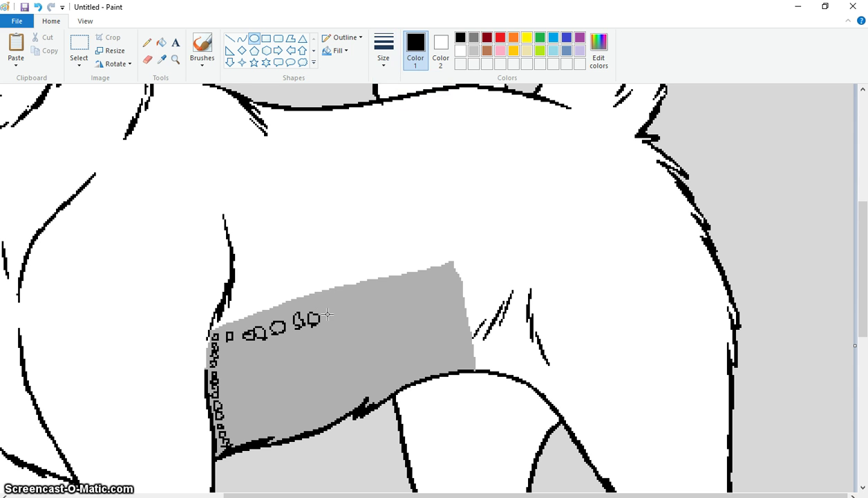
{"action": "mouse_move", "coordinate": [327, 307]}
{"action": "left_mouse_down"}
{"action": "mouse_move", "coordinate": [347, 320]}
{"action": "mouse_move", "coordinate": [355, 305]}
{"action": "mouse_move", "coordinate": [346, 292]}
{"action": "left_mouse_up"}
{"action": "left_click_drag", "start_coordinate": [372, 319], "coordinate": [420, 301]}
{"action": "left_click", "coordinate": [378, 295]}
{"action": "left_click", "coordinate": [409, 288]}
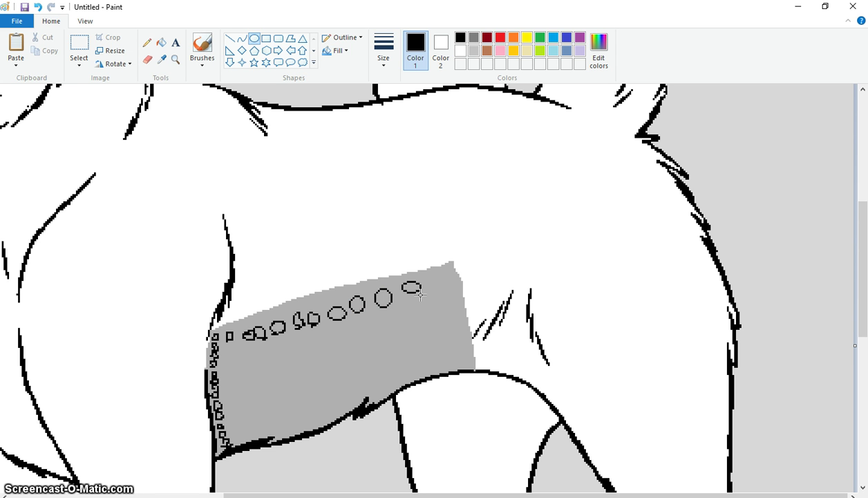
- Draw small black ovals from the belly patch's upper rear corner down its rear edge to the belly line
{"action": "left_click", "coordinate": [437, 273]}
{"action": "mouse_move", "coordinate": [436, 272]}
{"action": "left_mouse_down"}
{"action": "mouse_move", "coordinate": [457, 291]}
{"action": "mouse_move", "coordinate": [475, 370]}
{"action": "left_mouse_up"}
{"action": "left_click", "coordinate": [492, 291]}
{"action": "left_click", "coordinate": [458, 322]}
{"action": "left_click", "coordinate": [474, 340]}
{"action": "left_click", "coordinate": [490, 350]}
{"action": "left_click", "coordinate": [488, 368]}
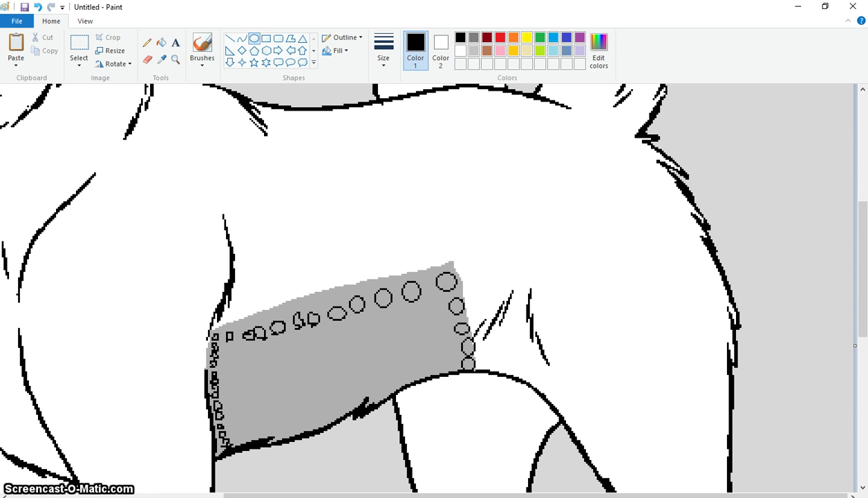